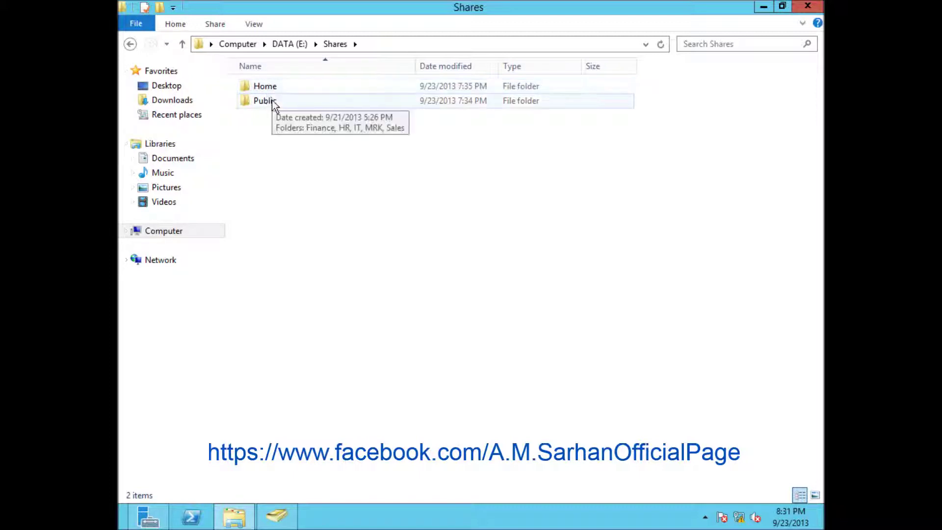
Look inside the Public folder's subfolders, then return to the Shares folder
{"action": "left_click", "coordinate": [267, 88]}
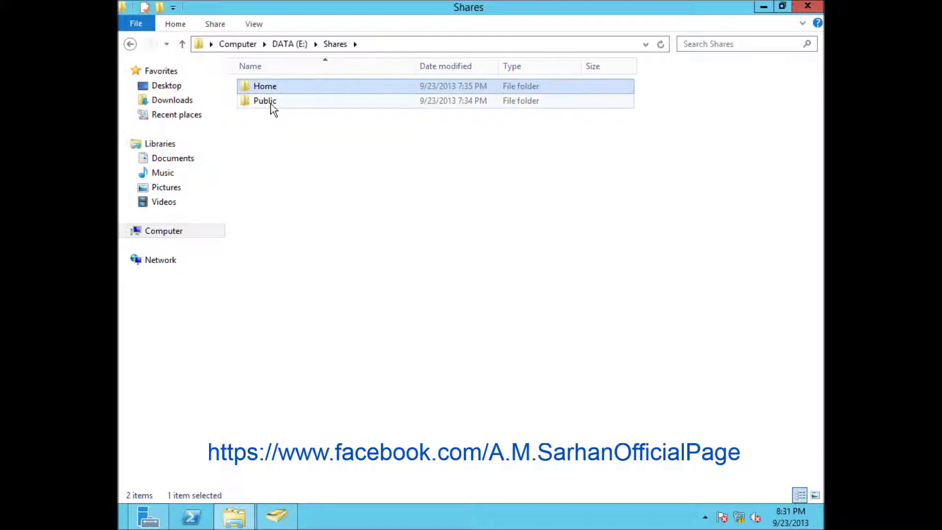
{"action": "left_click", "coordinate": [273, 106]}
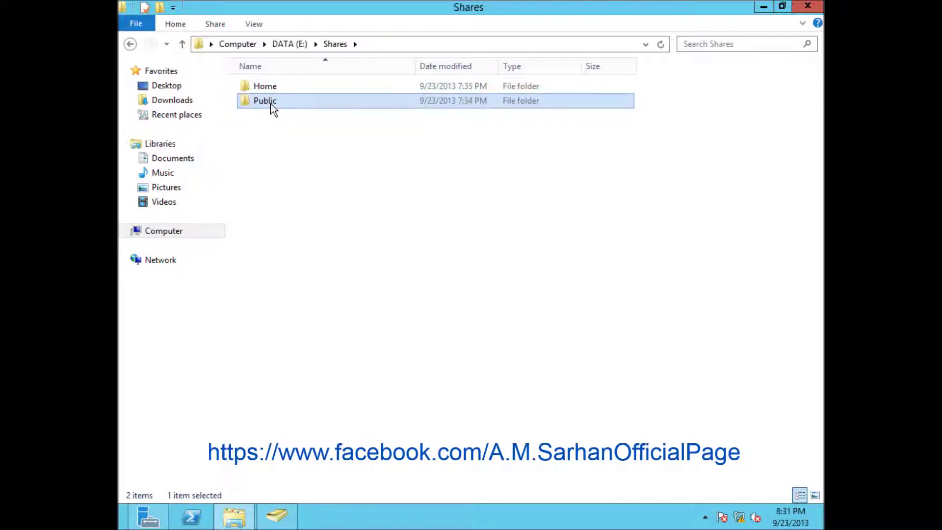
{"action": "double_click", "coordinate": [274, 107]}
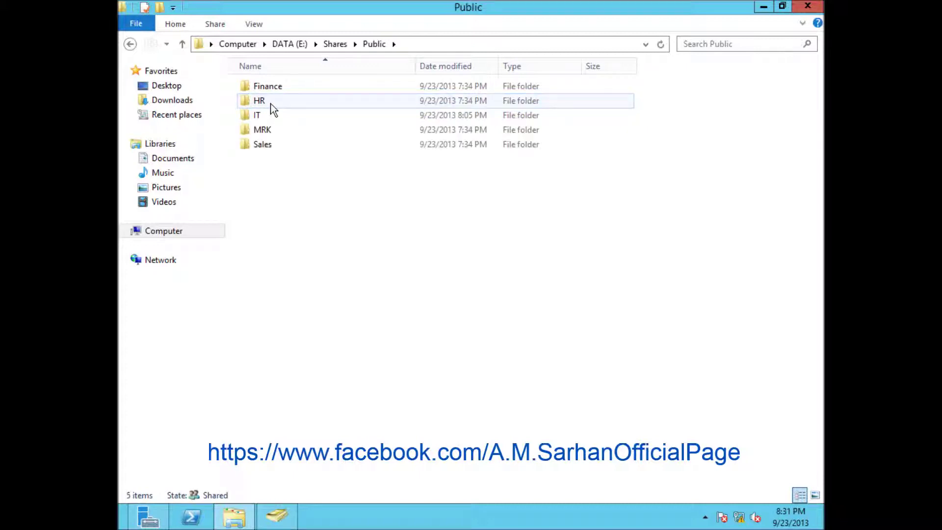
{"action": "left_click", "coordinate": [129, 44]}
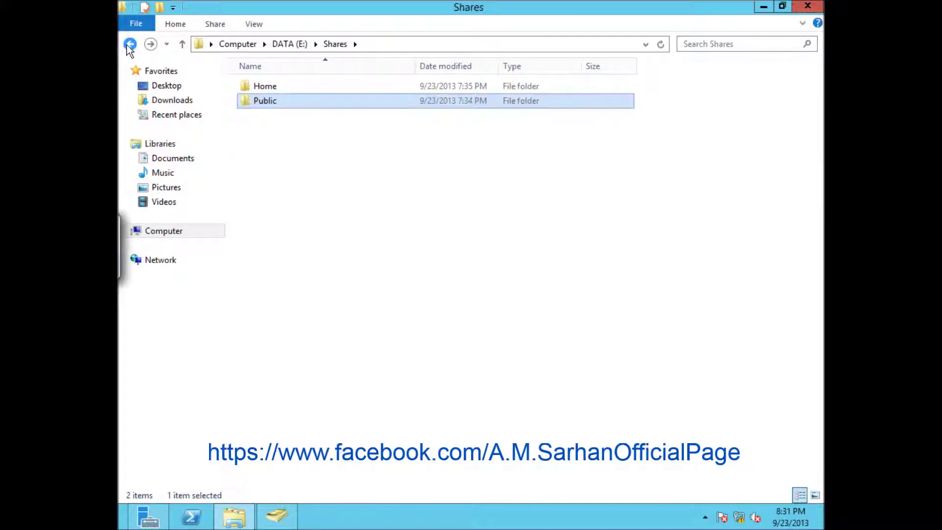
Open Advanced Sharing from the Public folder's Sharing properties, then switch to Server Manager
{"action": "right_click", "coordinate": [263, 104]}
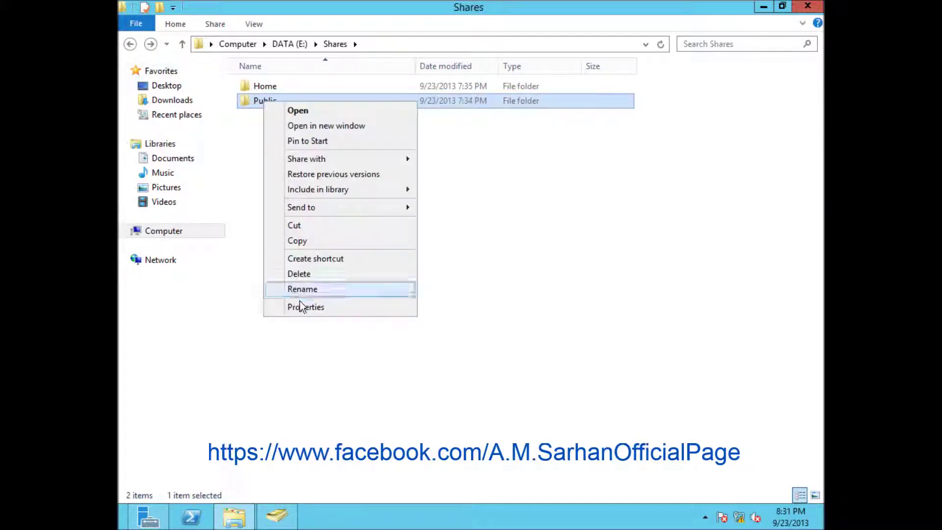
{"action": "left_click", "coordinate": [300, 304]}
{"action": "left_click", "coordinate": [335, 136]}
{"action": "left_click_drag", "start_coordinate": [349, 116], "coordinate": [361, 76]}
{"action": "left_click", "coordinate": [362, 259]}
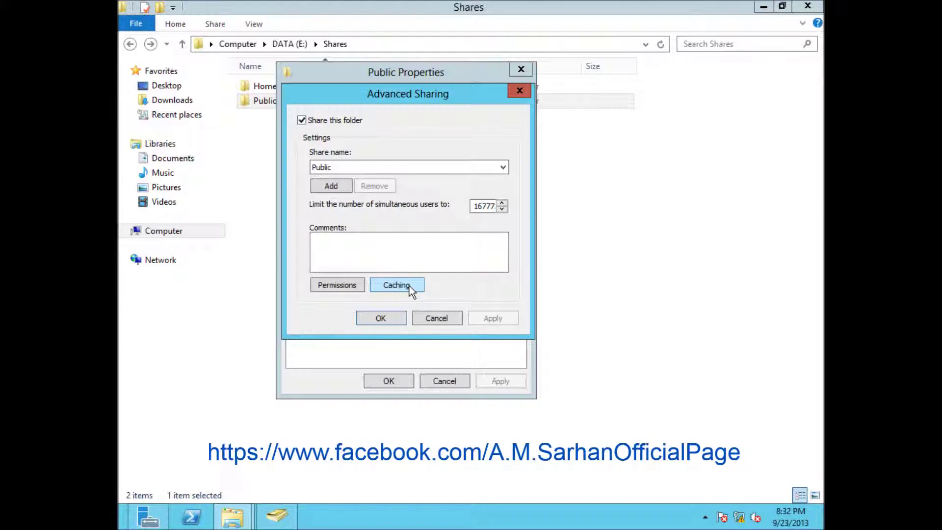
{"action": "mouse_move", "coordinate": [148, 515]}
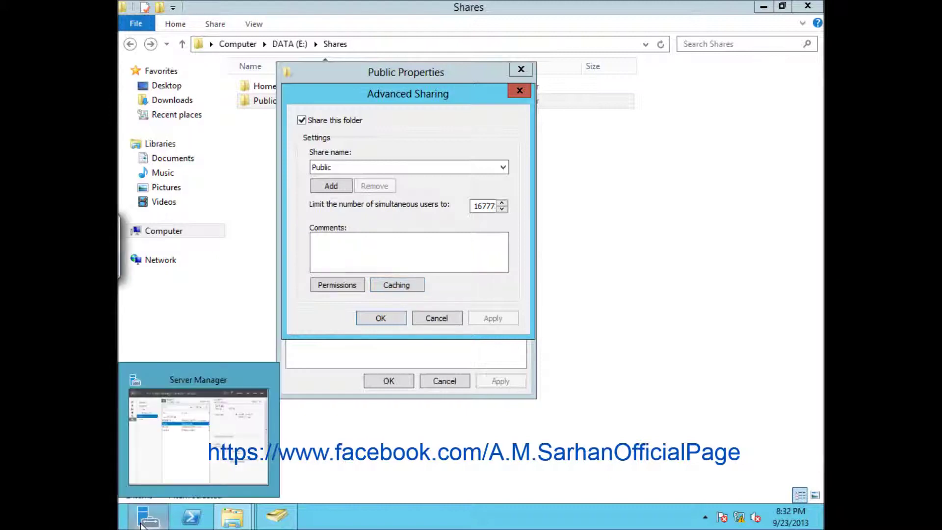
{"action": "left_click", "coordinate": [166, 469]}
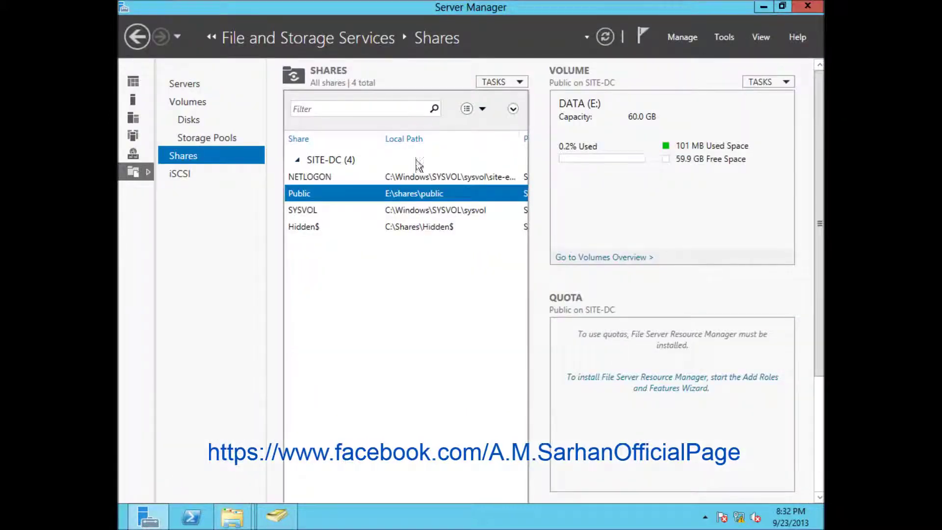
{"action": "right_click", "coordinate": [362, 195]}
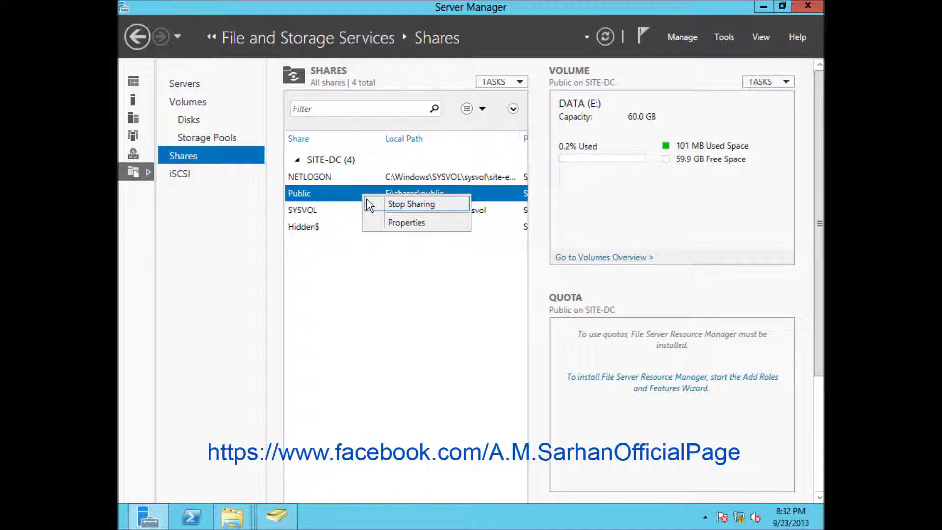
{"action": "left_click", "coordinate": [329, 198]}
{"action": "right_click", "coordinate": [329, 198]}
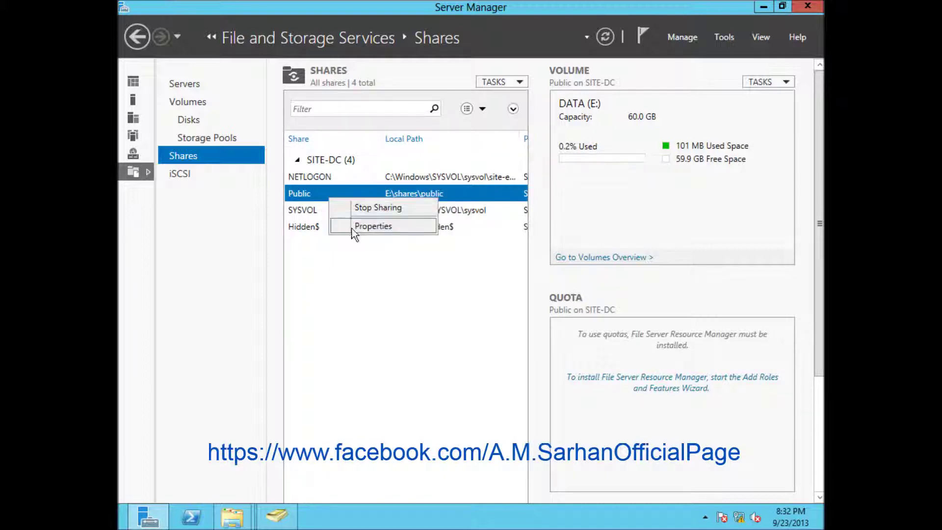
{"action": "left_click", "coordinate": [354, 227]}
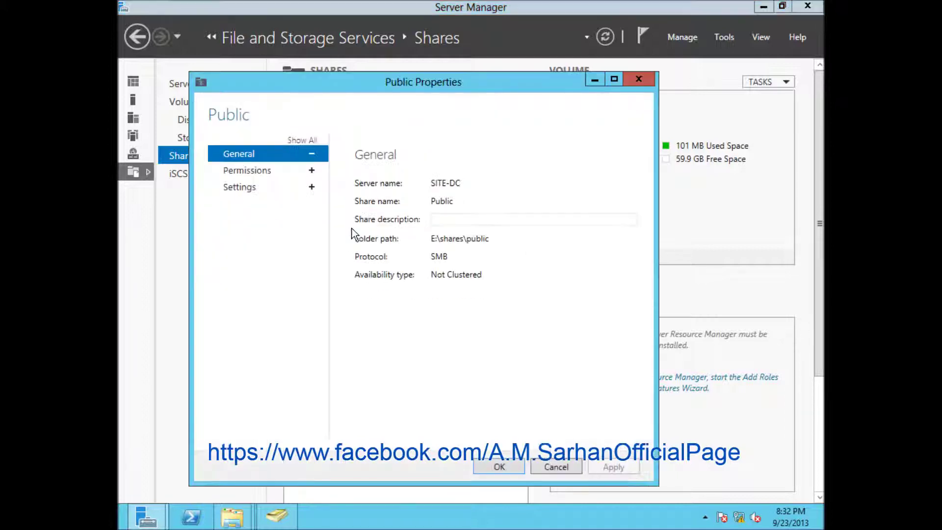
{"action": "left_click", "coordinate": [240, 189]}
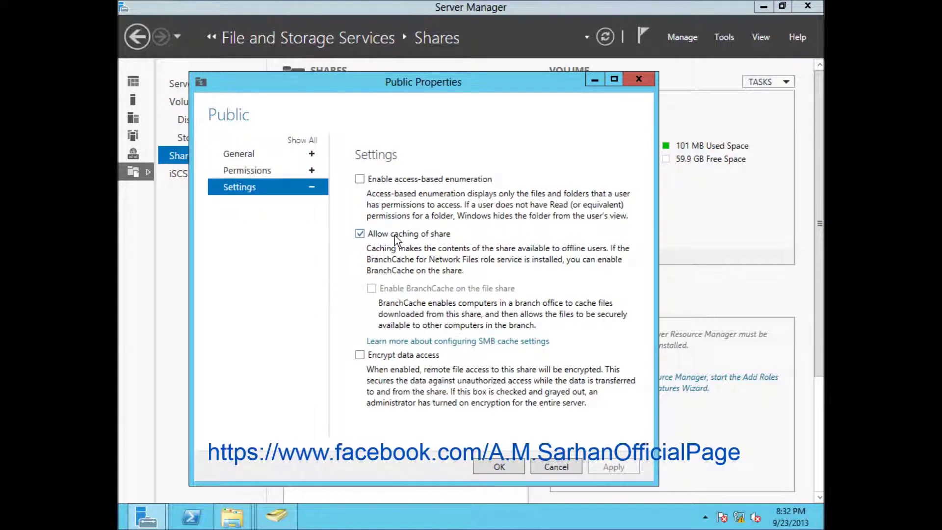
{"action": "left_click", "coordinate": [554, 468]}
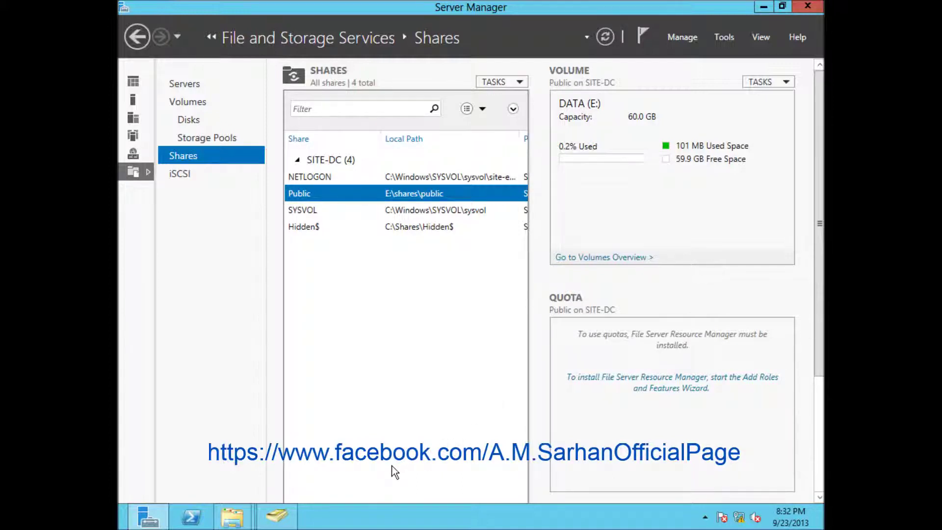
{"action": "mouse_move", "coordinate": [233, 516]}
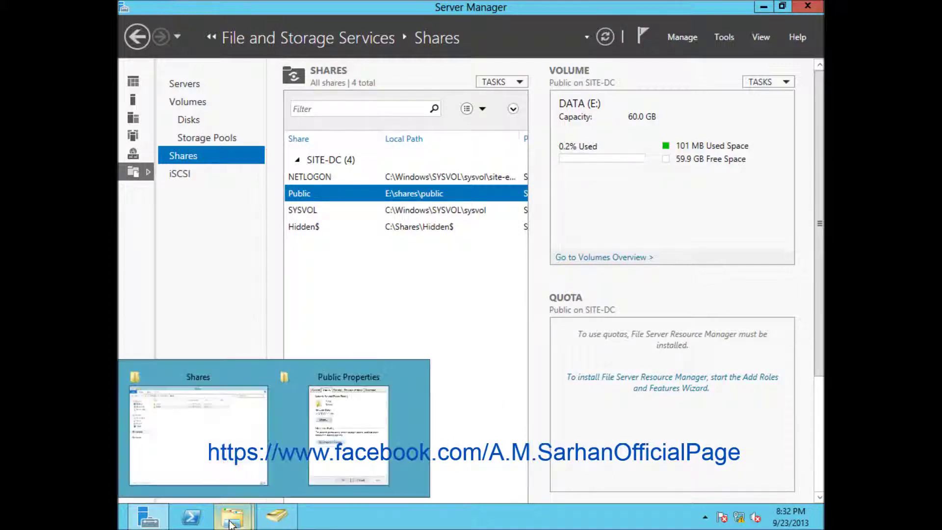
In the Public share's Caching settings, make all opened files automatically available offline, optimized for performance
{"action": "left_click", "coordinate": [347, 453]}
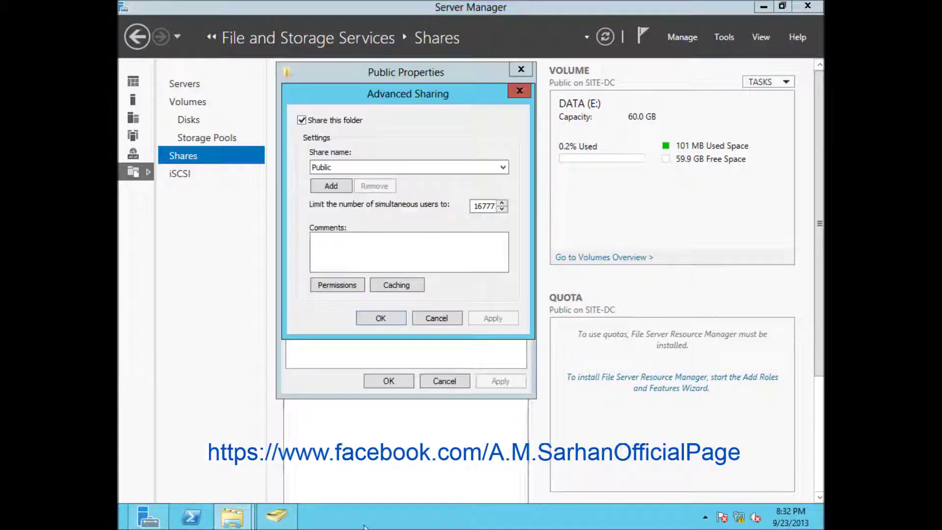
{"action": "left_click", "coordinate": [390, 288]}
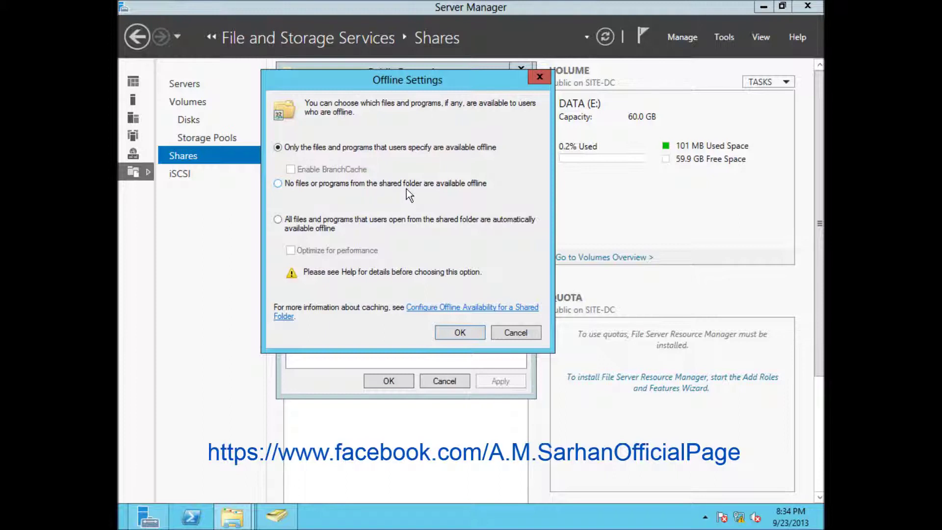
{"action": "left_click", "coordinate": [363, 185]}
{"action": "left_click", "coordinate": [285, 227]}
{"action": "left_click", "coordinate": [317, 221]}
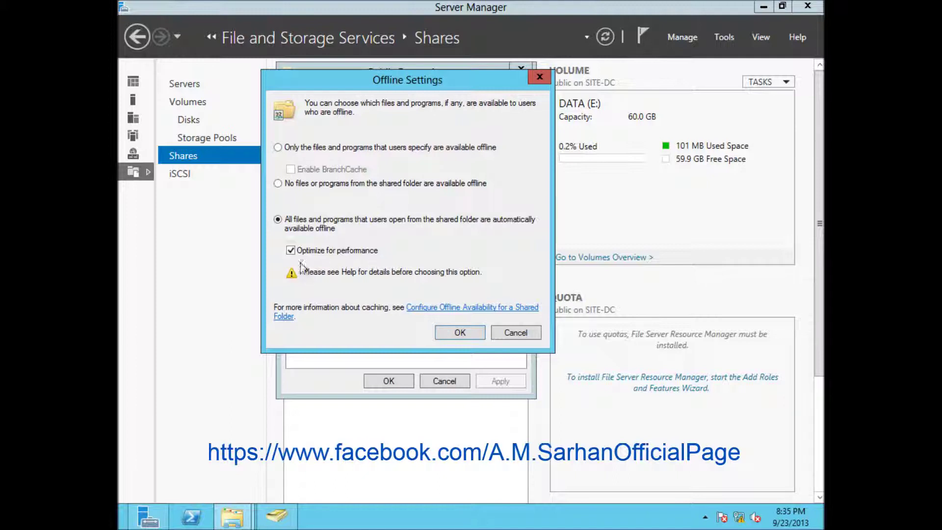
Uncheck Optimize for performance and limit offline files to only those users specify
{"action": "left_click", "coordinate": [290, 250]}
{"action": "left_click", "coordinate": [341, 149]}
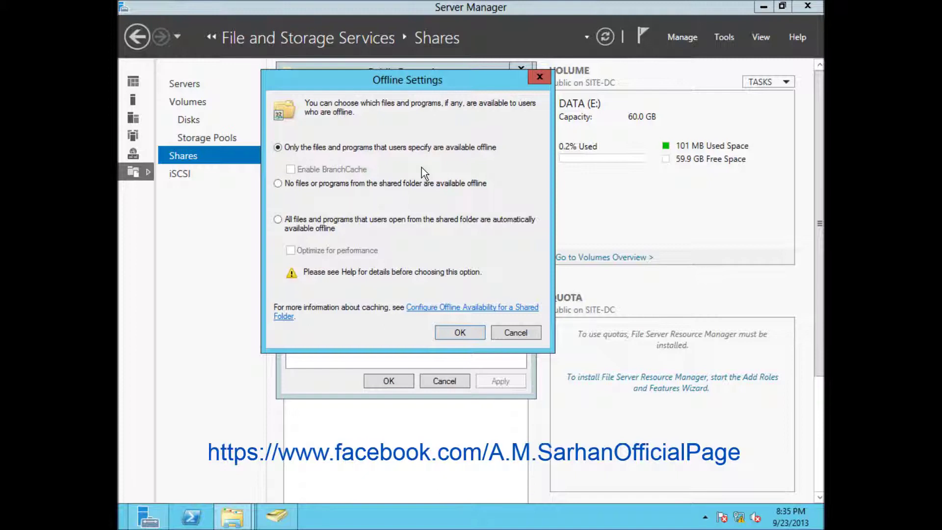
{"action": "left_click", "coordinate": [388, 219]}
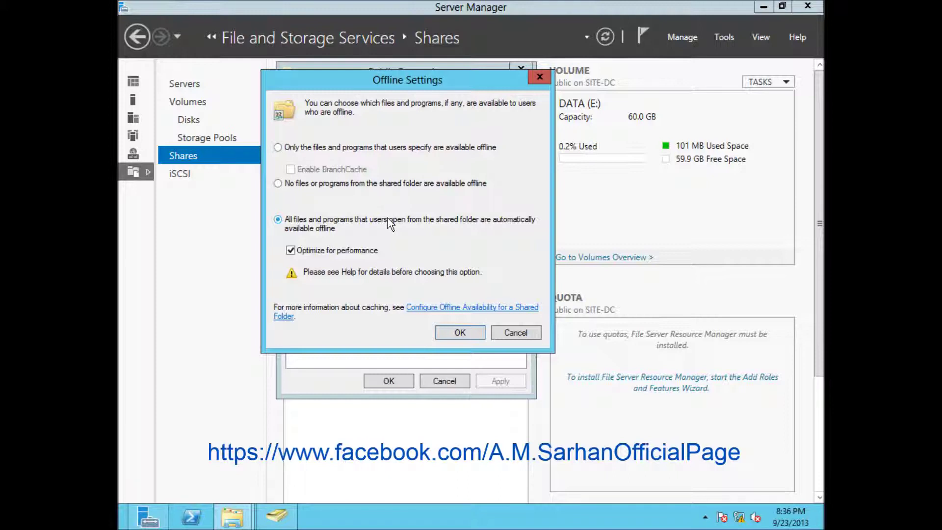
{"action": "left_click", "coordinate": [396, 147]}
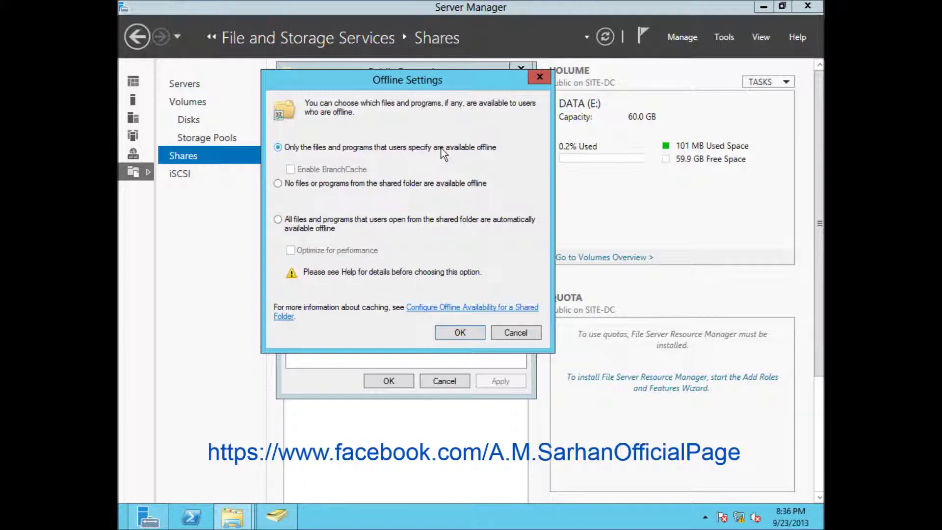
Confirm the offline settings, apply Advanced Sharing, and close the Public properties
{"action": "left_click", "coordinate": [470, 338]}
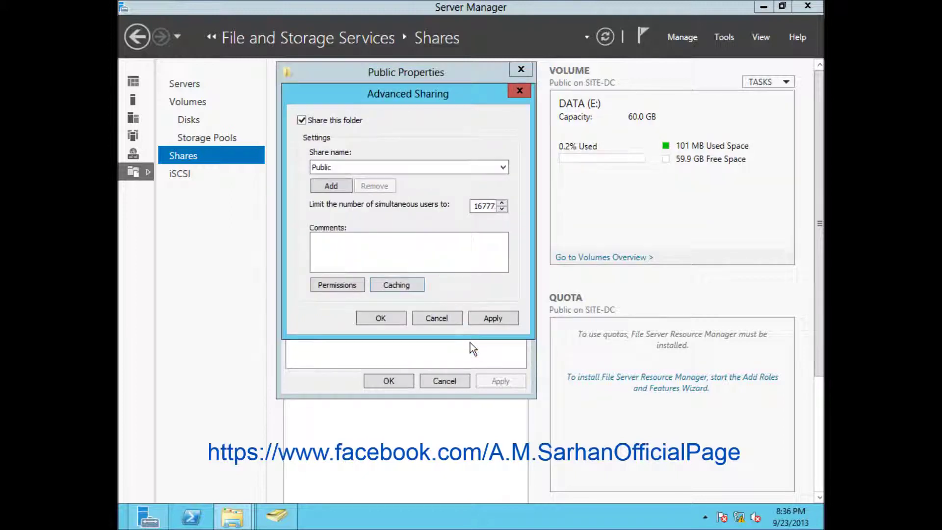
{"action": "left_click", "coordinate": [501, 318]}
{"action": "left_click", "coordinate": [373, 320]}
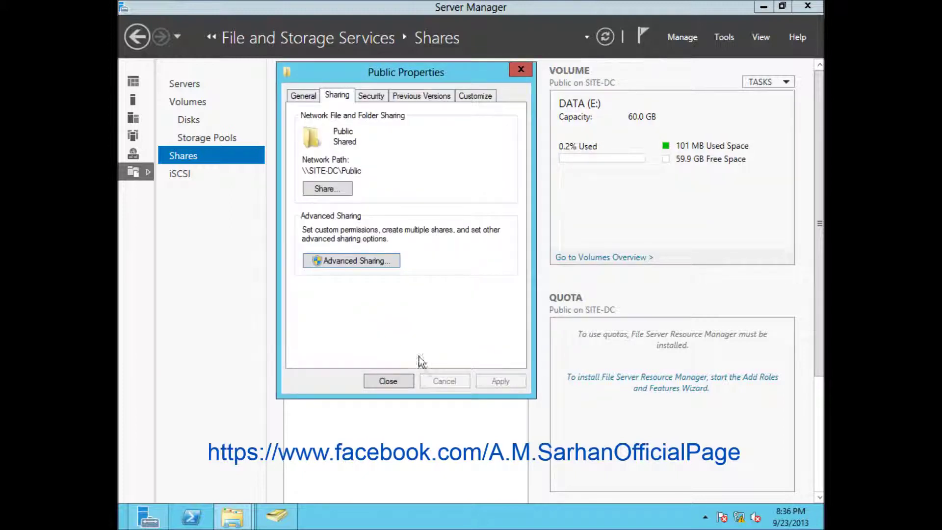
{"action": "left_click", "coordinate": [385, 382]}
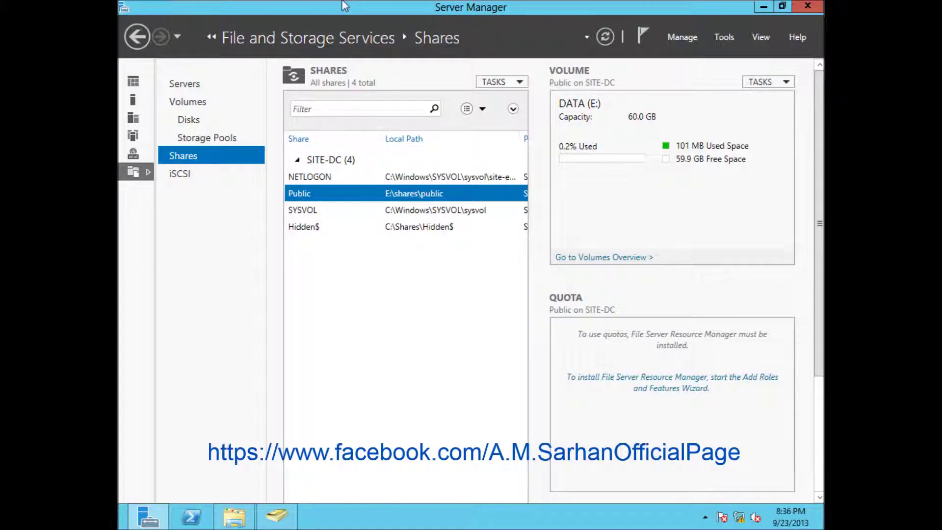
Switch to the Windows 8 client VM and sign out of the current account
{"action": "mouse_move", "coordinate": [284, 2]}
{"action": "left_click", "coordinate": [301, 10]}
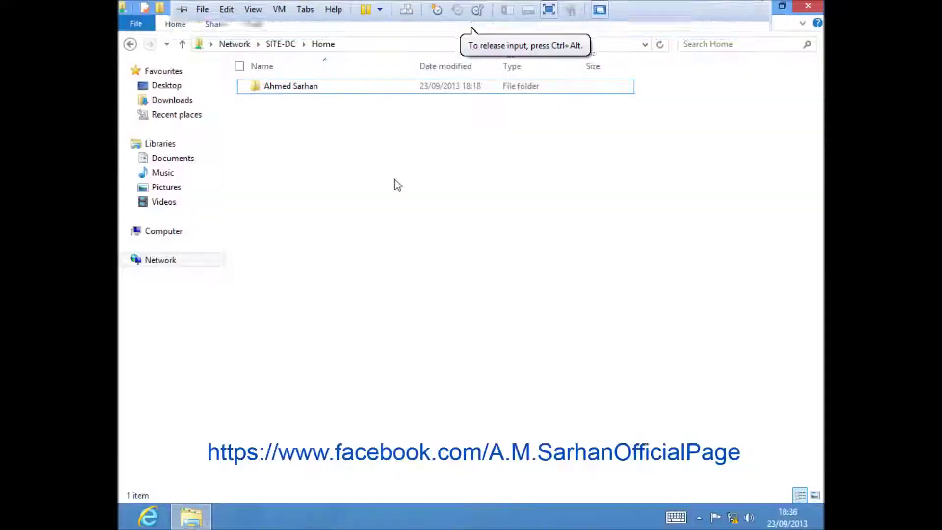
{"action": "key", "text": "super"}
{"action": "left_click", "coordinate": [780, 55]}
{"action": "left_click", "coordinate": [677, 152]}
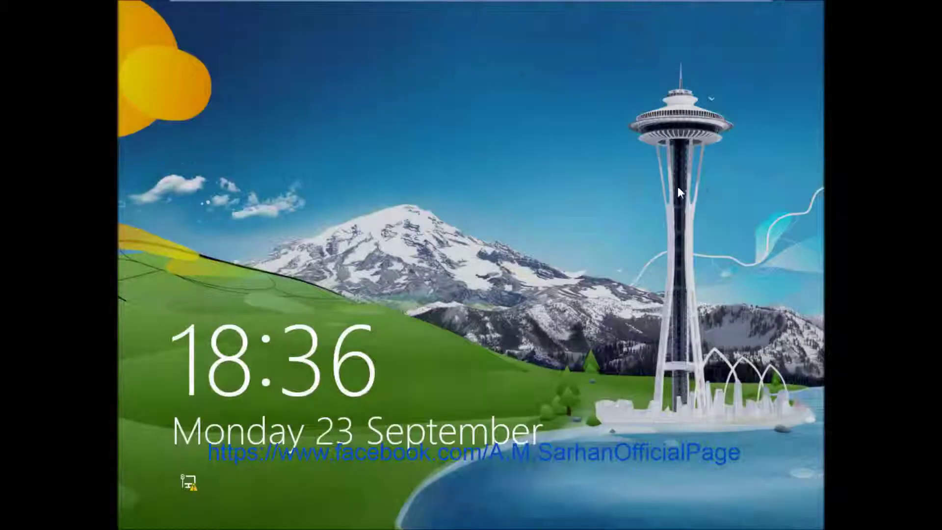
{"action": "left_click", "coordinate": [679, 202]}
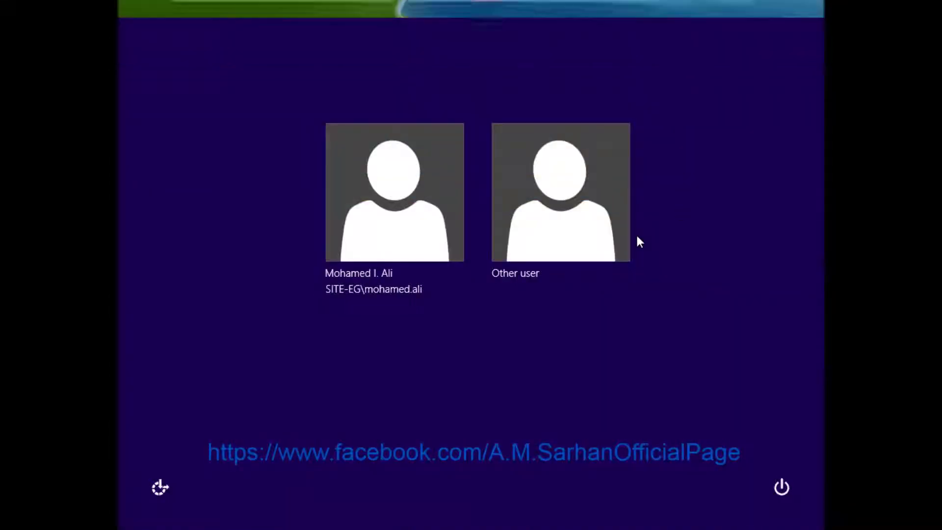
Sign in as another domain user with their username and password
{"action": "left_click", "coordinate": [540, 213]}
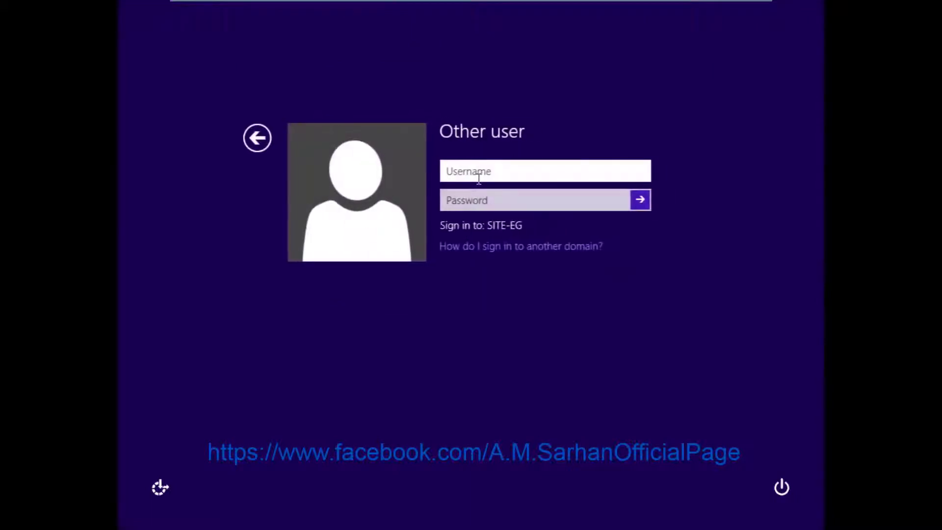
{"action": "key", "text": "Tab"}
{"action": "type", "text": "********"}
{"action": "key", "text": "Return"}
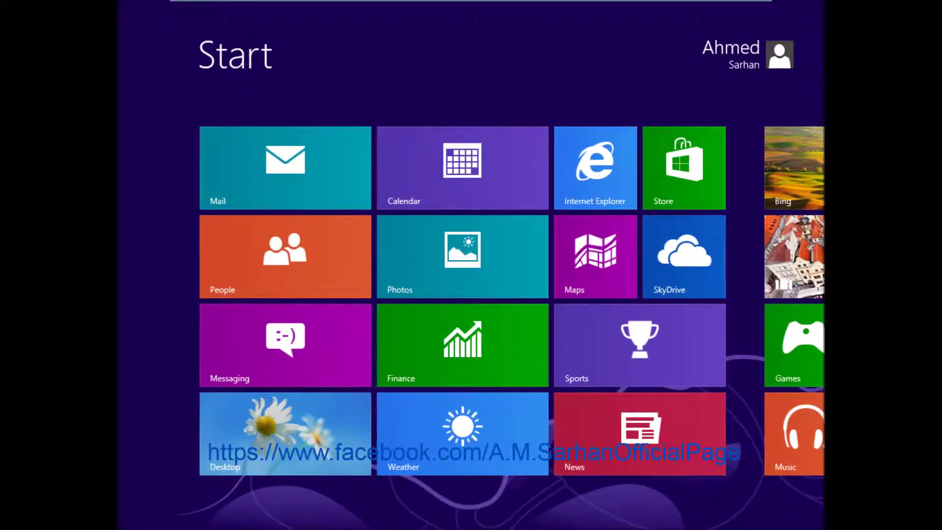
From the desktop, browse Network > SITE-DC and open the Public share
{"action": "left_click", "coordinate": [244, 455]}
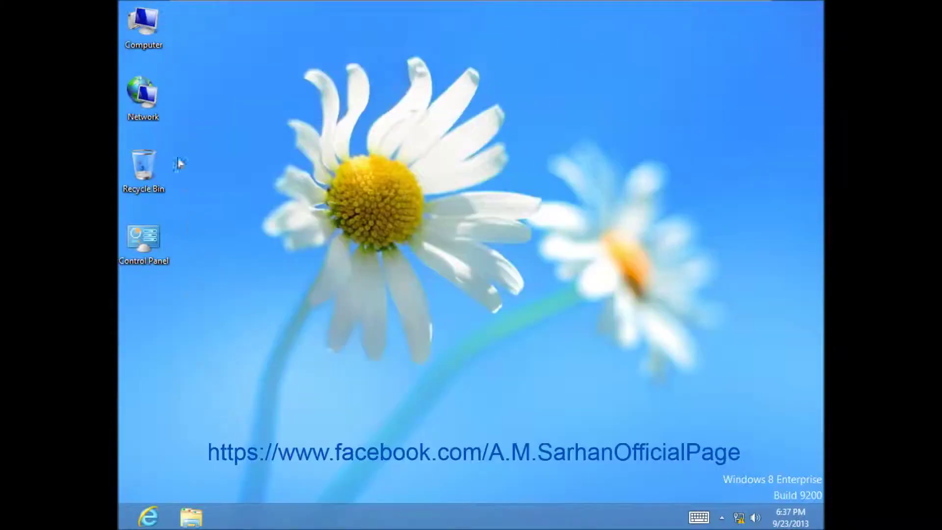
{"action": "double_click", "coordinate": [150, 98]}
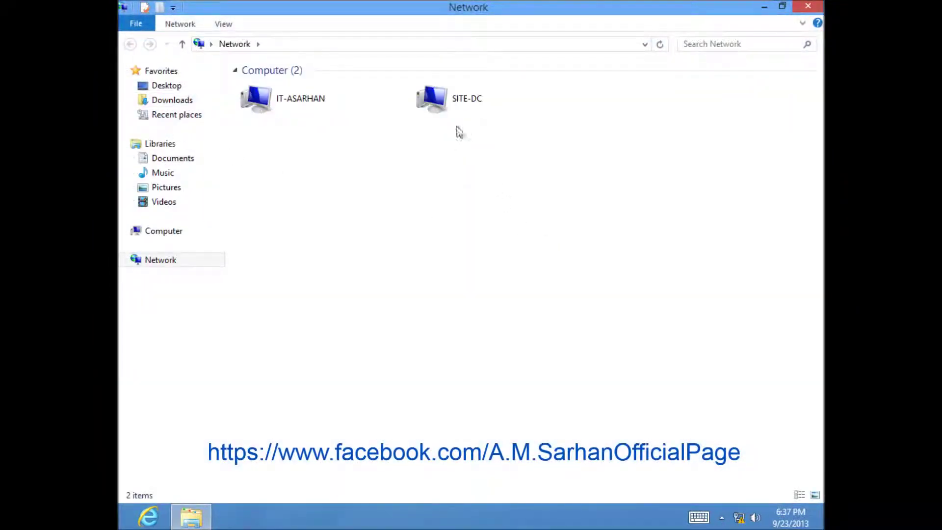
{"action": "double_click", "coordinate": [449, 112]}
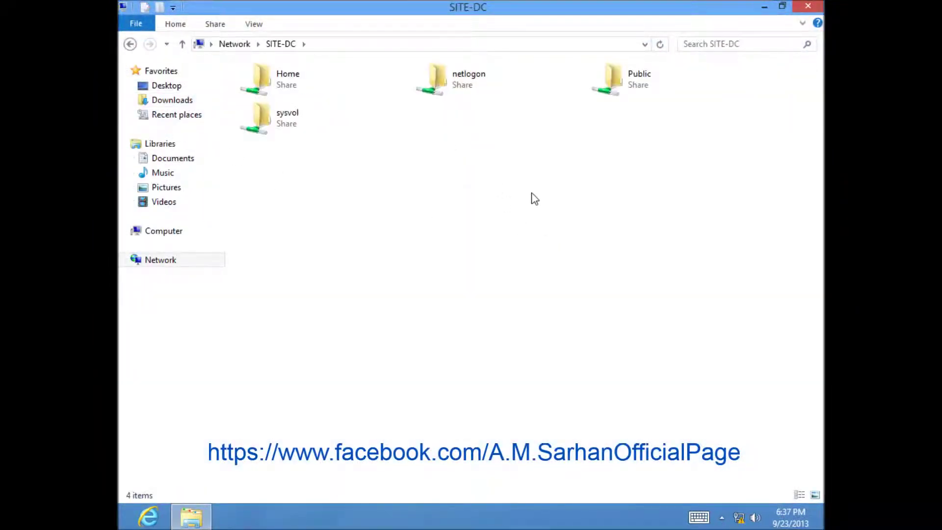
{"action": "left_click", "coordinate": [614, 82]}
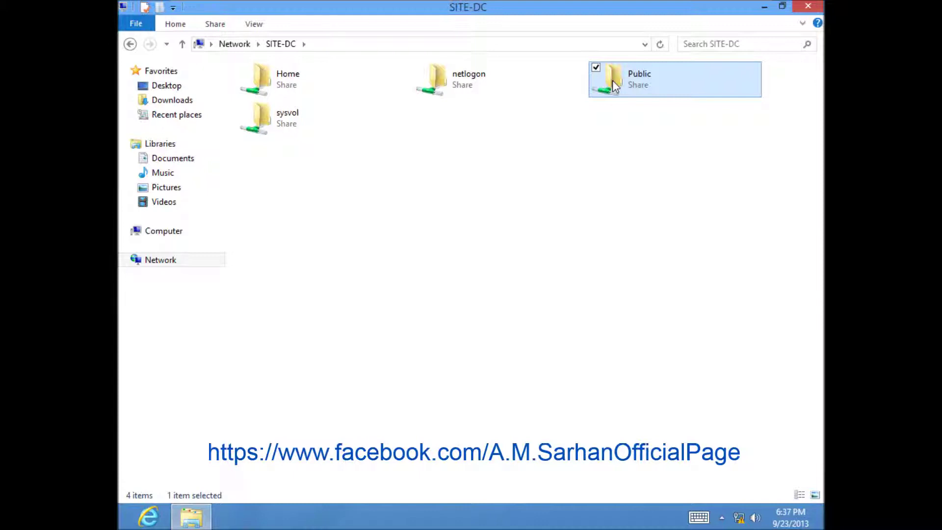
{"action": "double_click", "coordinate": [613, 80]}
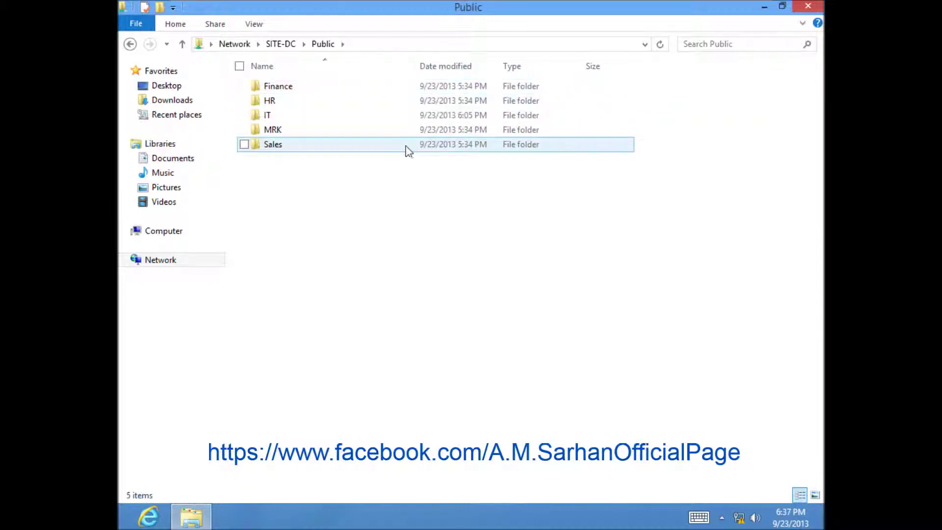
{"action": "right_click", "coordinate": [271, 121]}
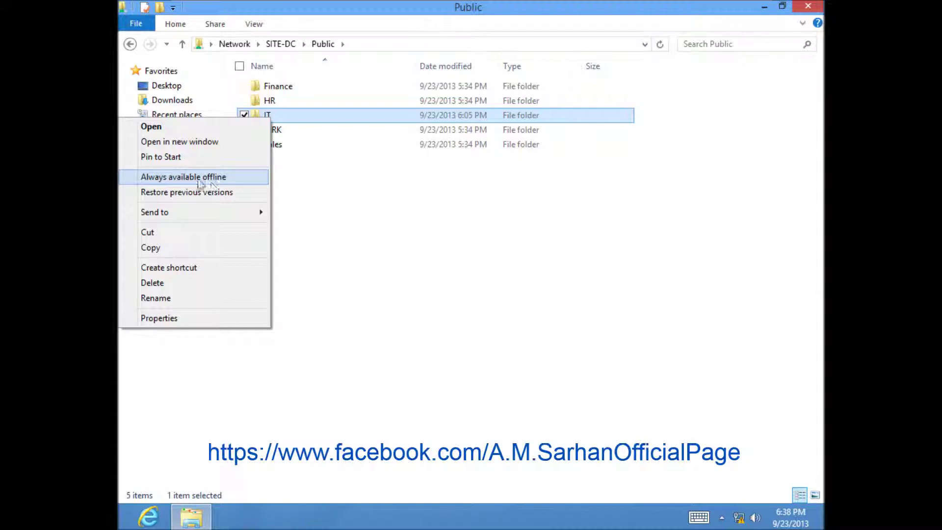
{"action": "left_click", "coordinate": [130, 45]}
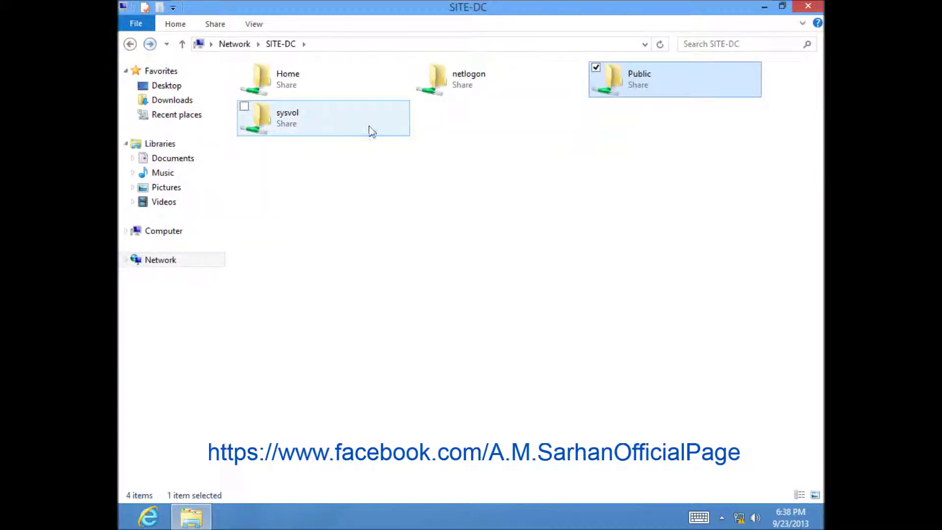
{"action": "right_click", "coordinate": [623, 89]}
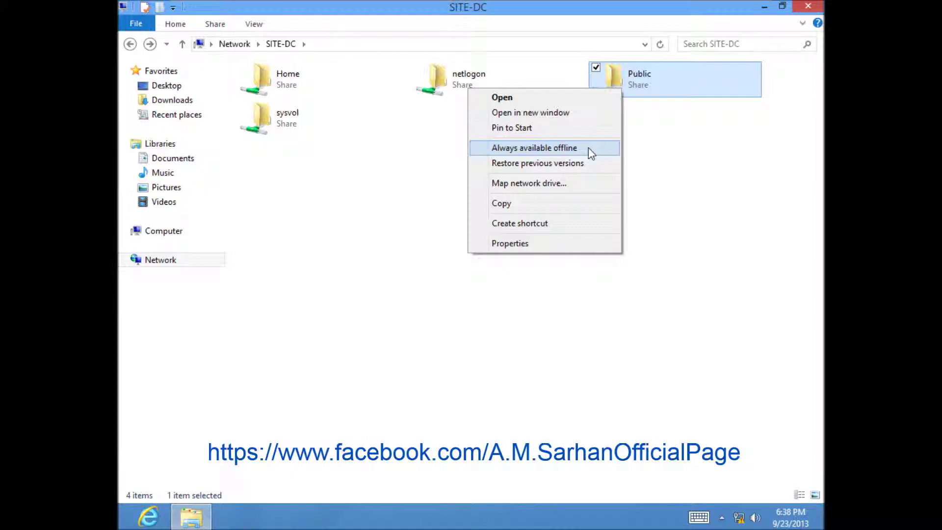
{"action": "left_click", "coordinate": [715, 90]}
{"action": "double_click", "coordinate": [716, 90]}
{"action": "mouse_move", "coordinate": [319, 123]}
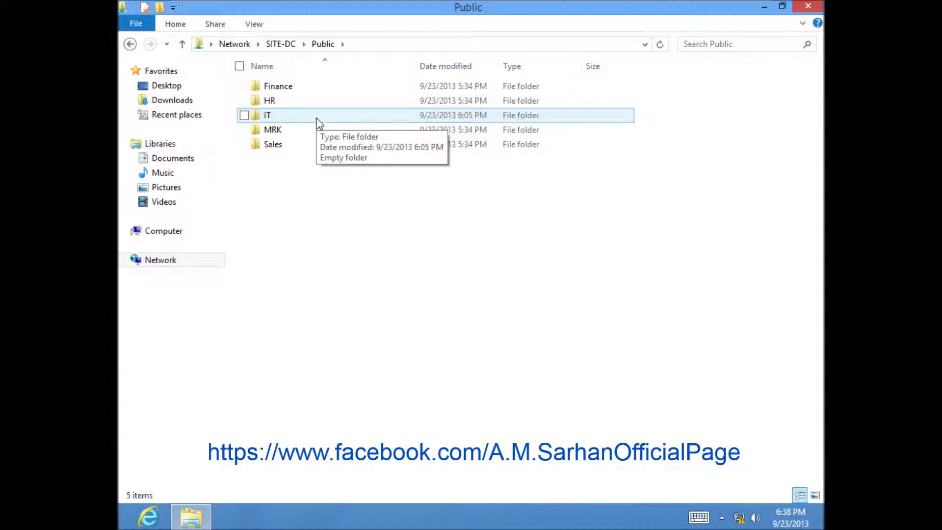
Create a new folder named 'Systems Config' inside the IT folder
{"action": "double_click", "coordinate": [318, 121]}
{"action": "right_click", "coordinate": [332, 163]}
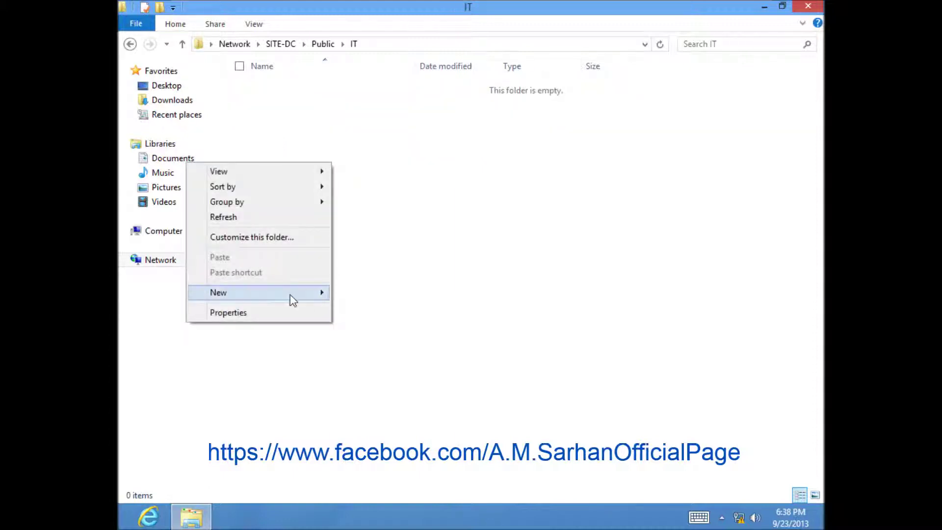
{"action": "mouse_move", "coordinate": [290, 294]}
{"action": "left_click", "coordinate": [351, 294]}
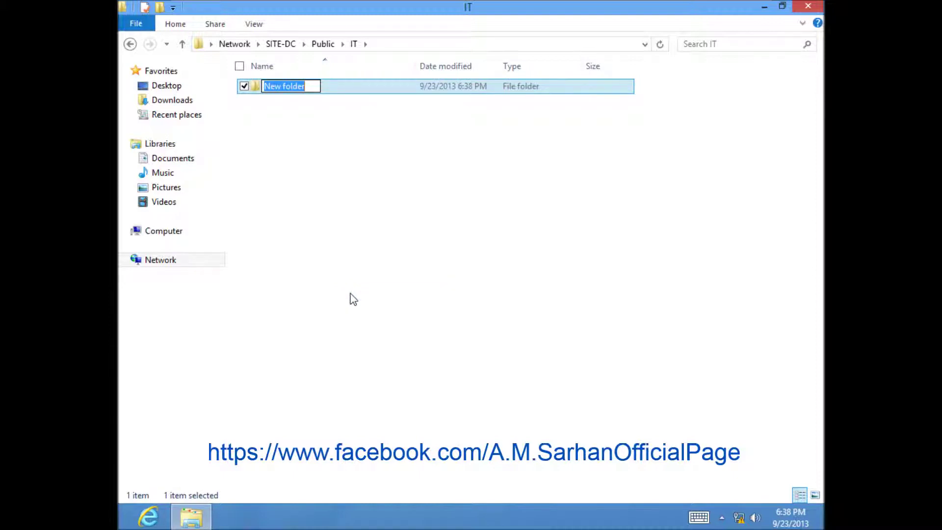
{"action": "type", "text": "Sys"}
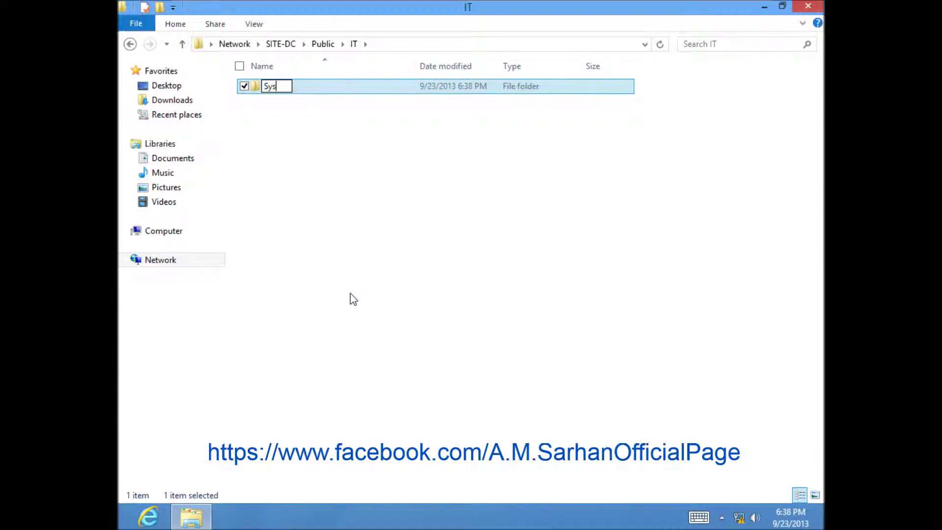
{"action": "type", "text": "tems Config"}
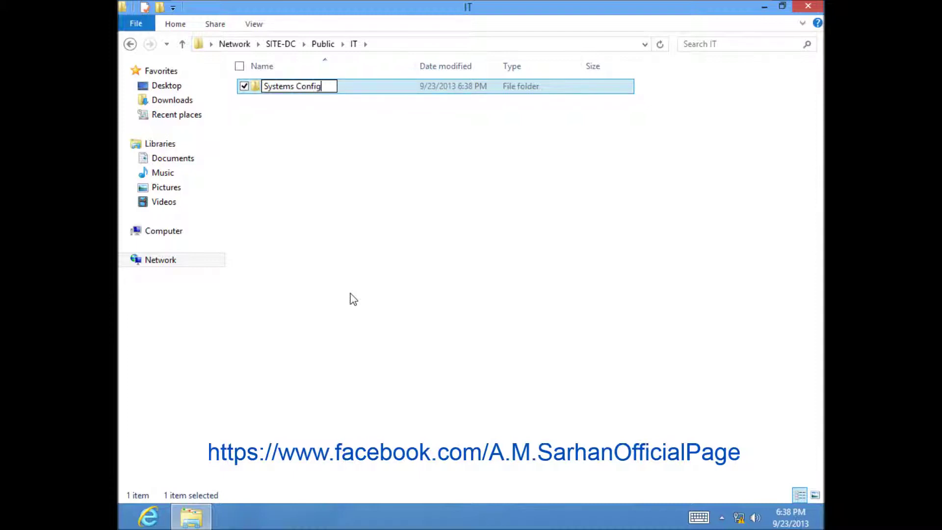
{"action": "left_click", "coordinate": [350, 295]}
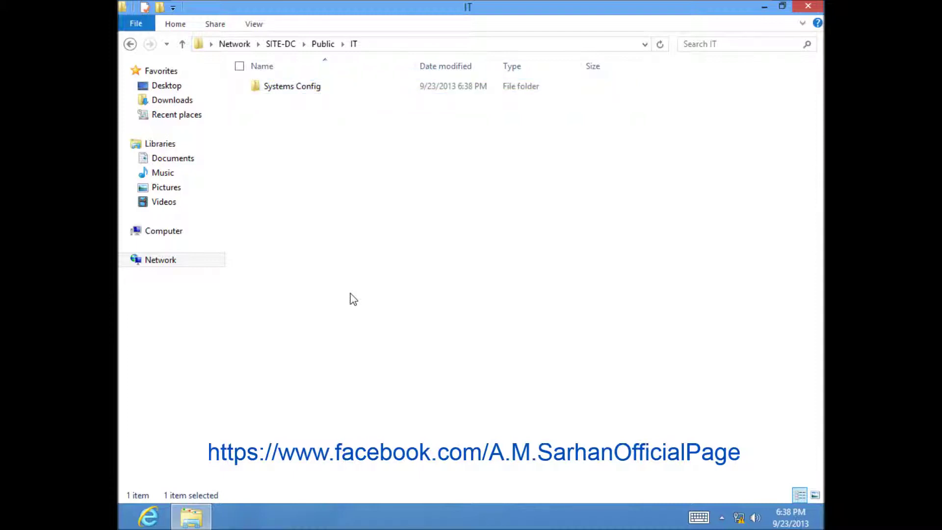
Inside Systems Config, create a text document named 'Mail Settings'
{"action": "double_click", "coordinate": [307, 87]}
{"action": "right_click", "coordinate": [325, 186]}
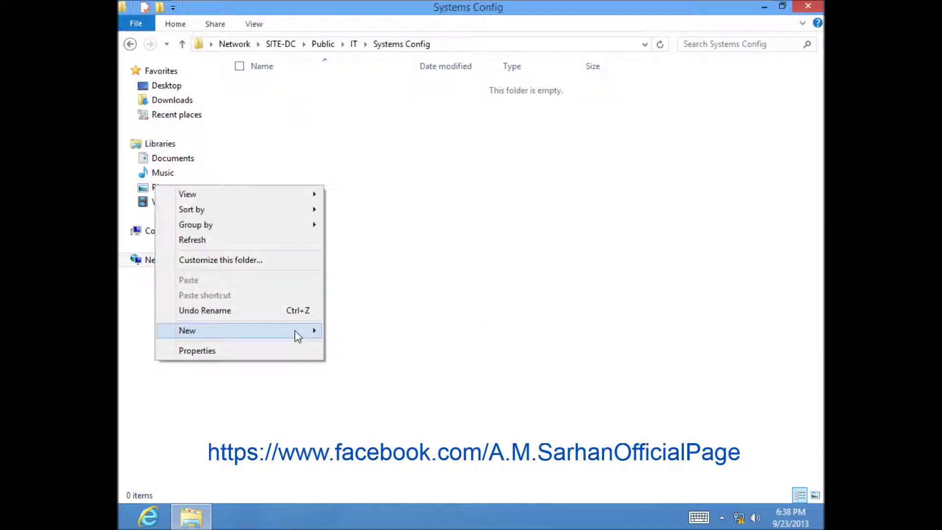
{"action": "mouse_move", "coordinate": [317, 331]}
{"action": "left_click", "coordinate": [352, 428]}
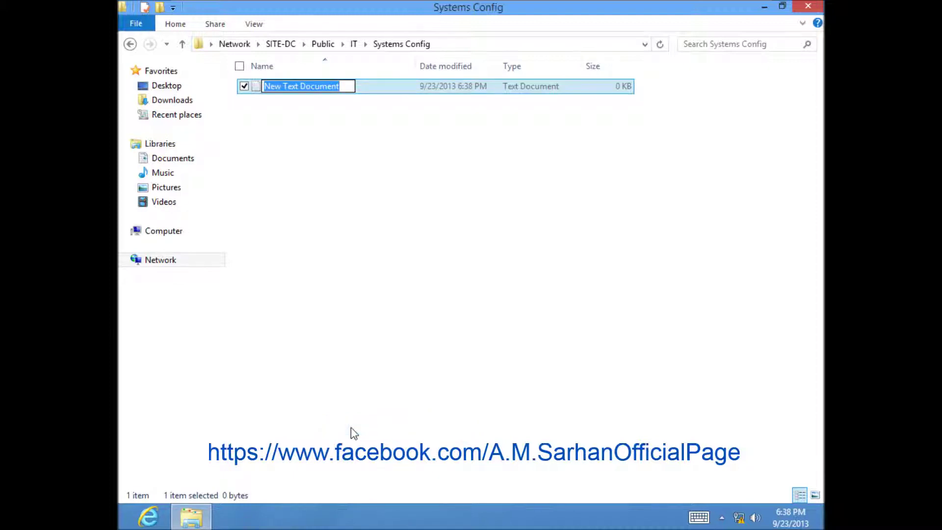
{"action": "type", "text": "Ma"}
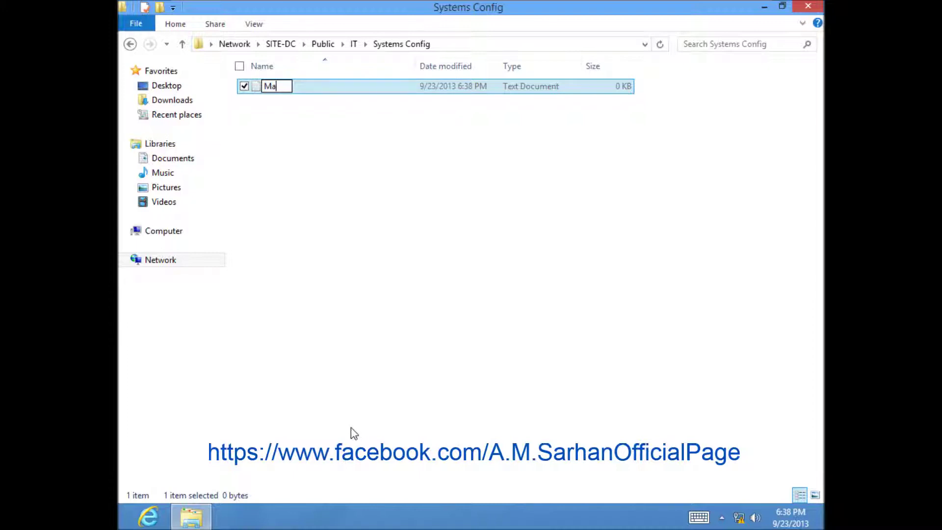
{"action": "type", "text": "il Settings"}
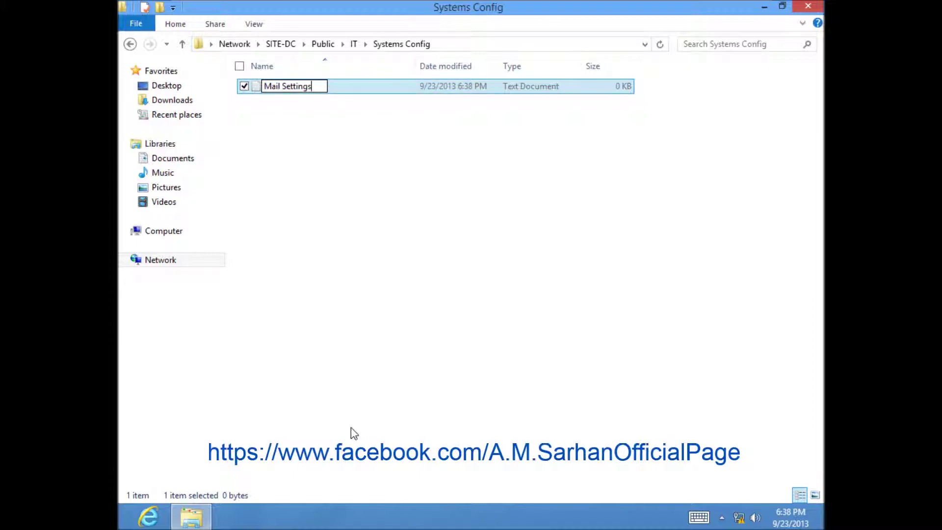
{"action": "key", "text": "Return"}
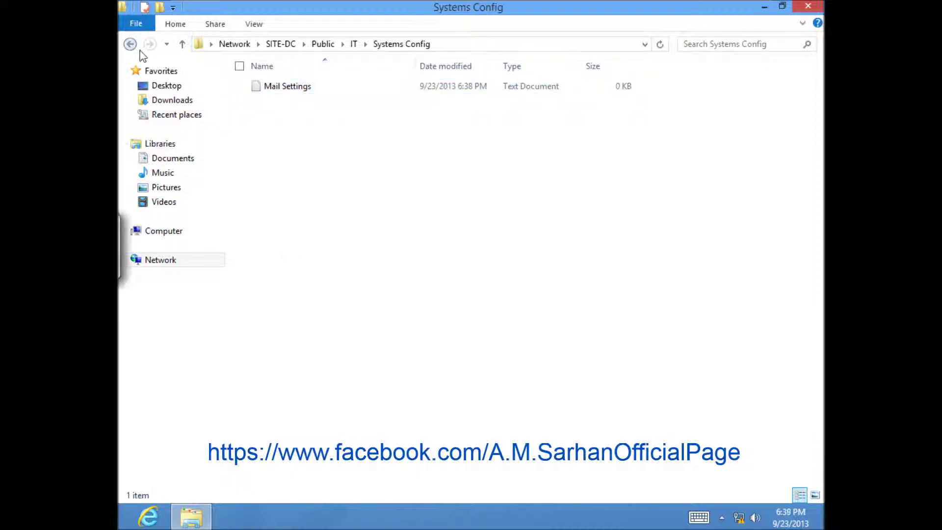
Go back to Public > IT and make Systems Config always available offline
{"action": "left_click", "coordinate": [134, 44]}
{"action": "left_click", "coordinate": [130, 44]}
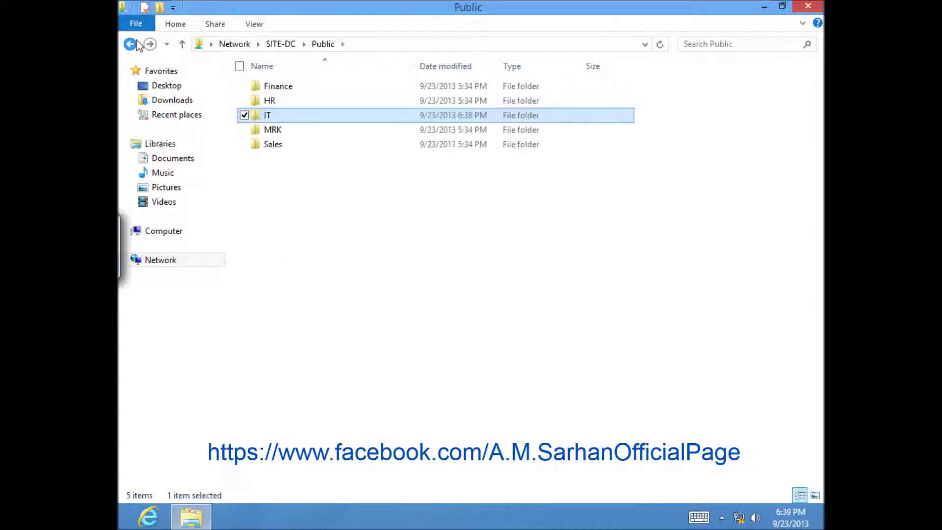
{"action": "left_click", "coordinate": [269, 118], "text": "ctrl"}
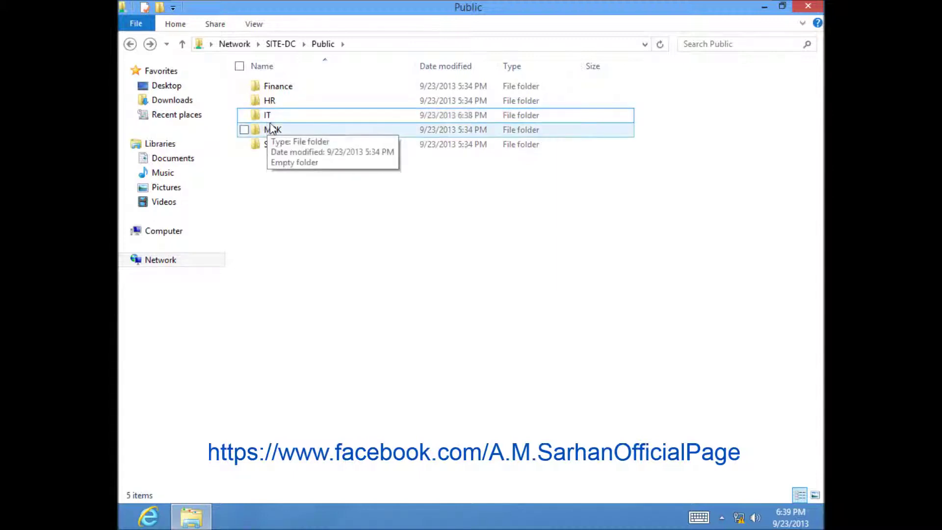
{"action": "left_click", "coordinate": [272, 129]}
{"action": "left_click", "coordinate": [269, 116]}
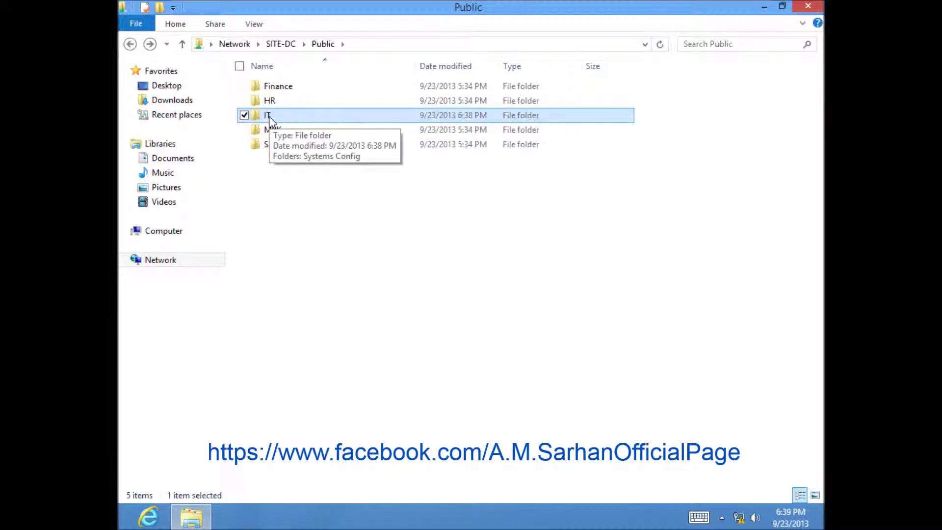
{"action": "double_click", "coordinate": [269, 117]}
{"action": "left_click", "coordinate": [279, 90]}
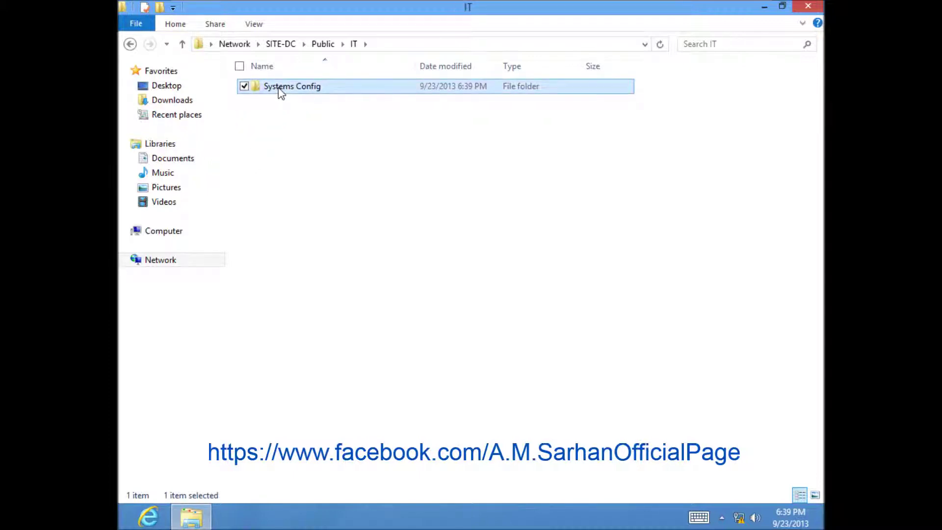
{"action": "right_click", "coordinate": [280, 92]}
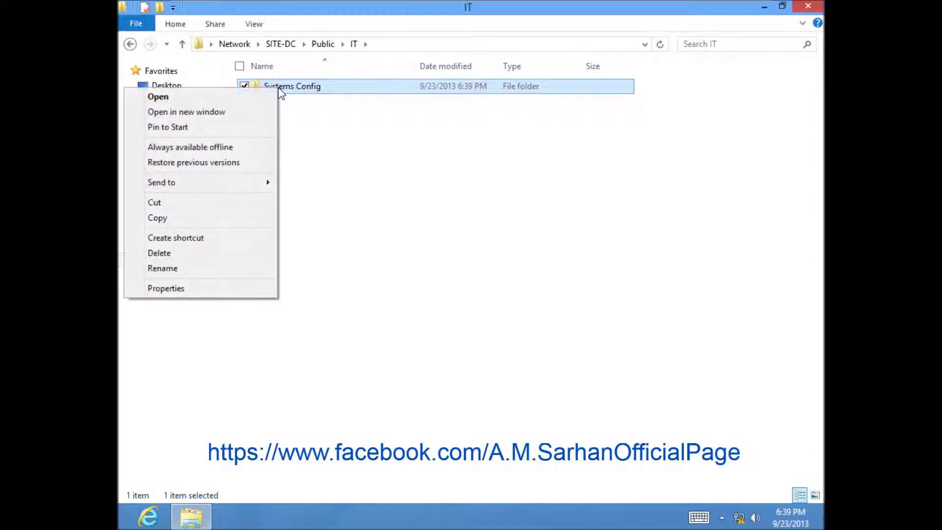
{"action": "left_click", "coordinate": [228, 146]}
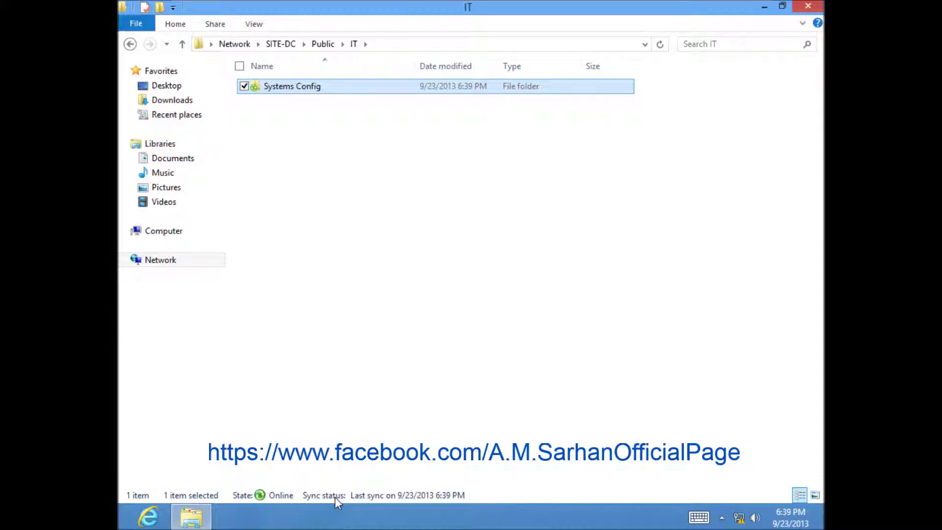
Close Explorer and disconnect the VM's network adapter in VM Settings
{"action": "left_click", "coordinate": [807, 7]}
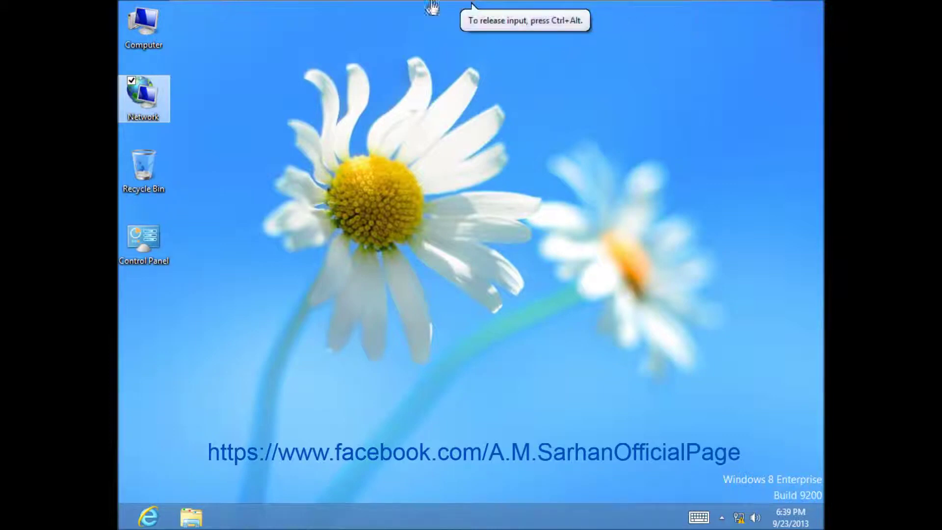
{"action": "mouse_move", "coordinate": [362, 3]}
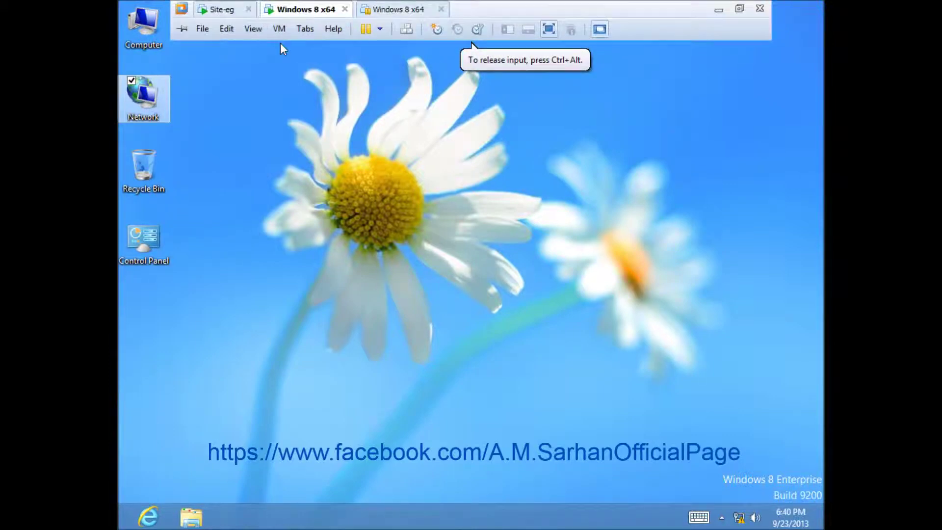
{"action": "left_click", "coordinate": [278, 29]}
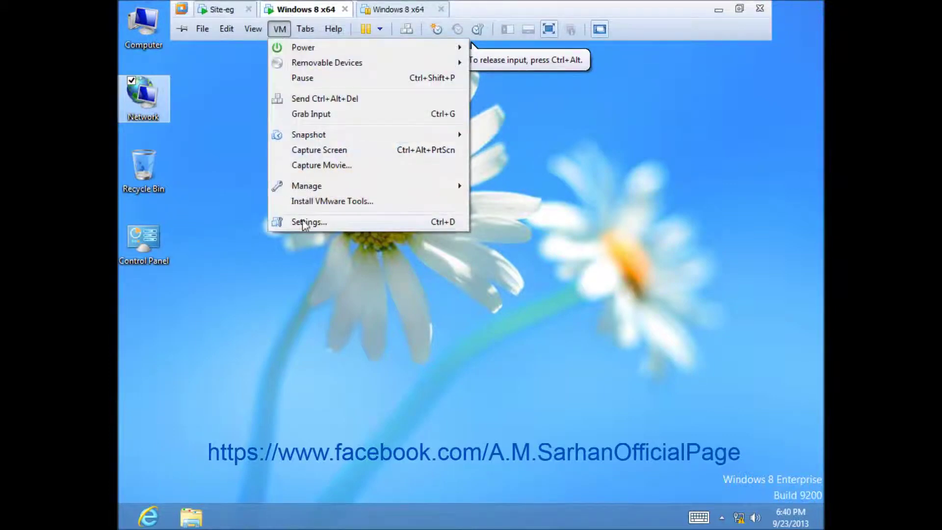
{"action": "left_click", "coordinate": [321, 222]}
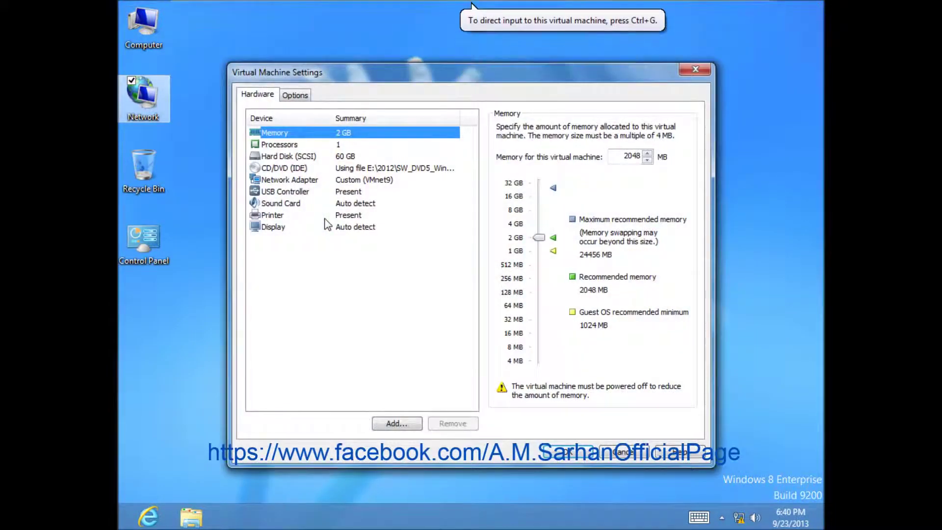
{"action": "left_click", "coordinate": [319, 180]}
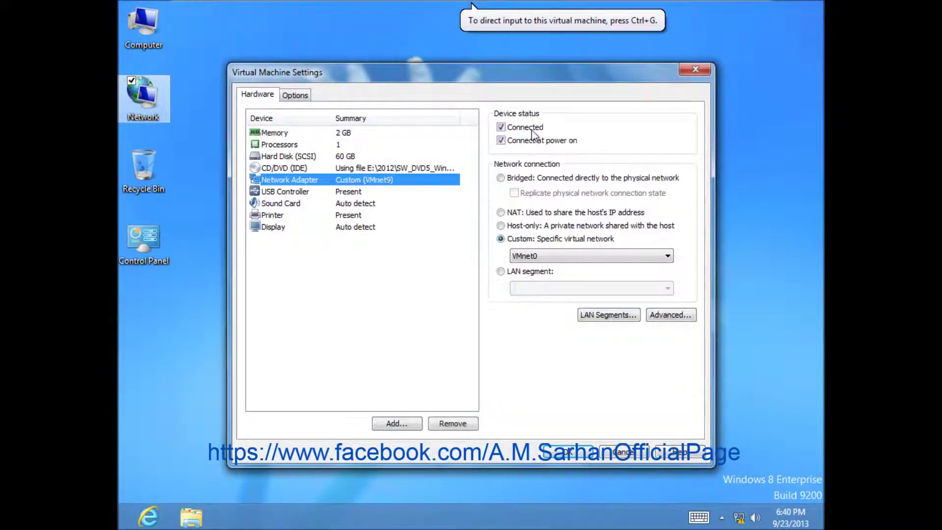
{"action": "key", "text": "Return"}
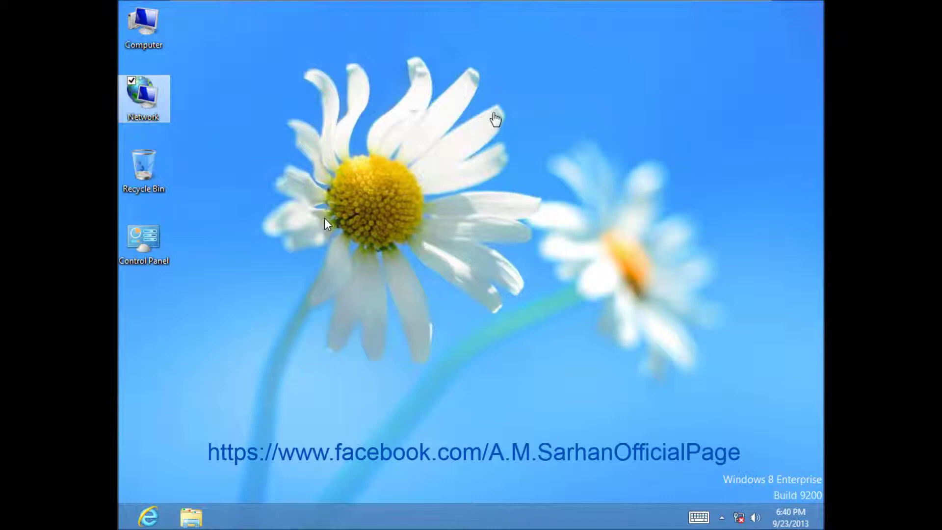
{"action": "left_click", "coordinate": [213, 108]}
{"action": "mouse_move", "coordinate": [122, 527]}
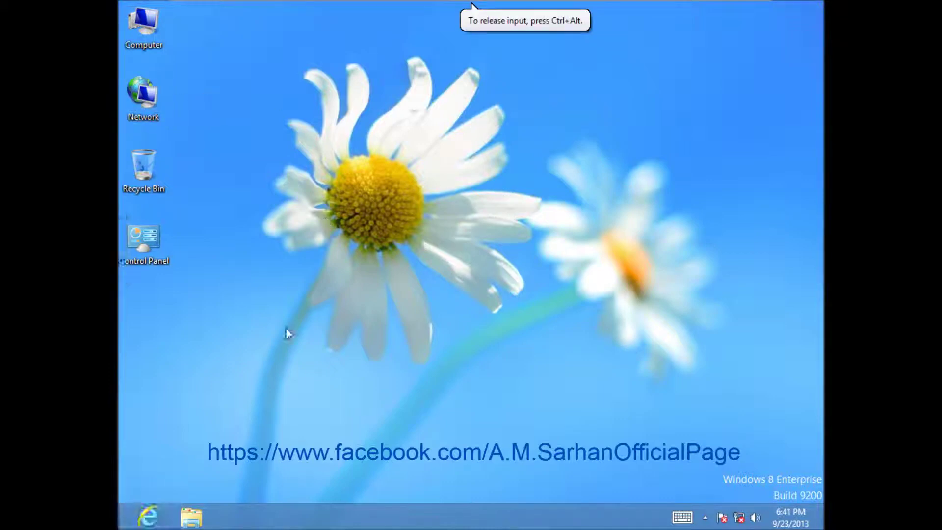
From Control Panel open Sync Center's Offline Files and the Public (\\SITE-DC) share
{"action": "double_click", "coordinate": [154, 243]}
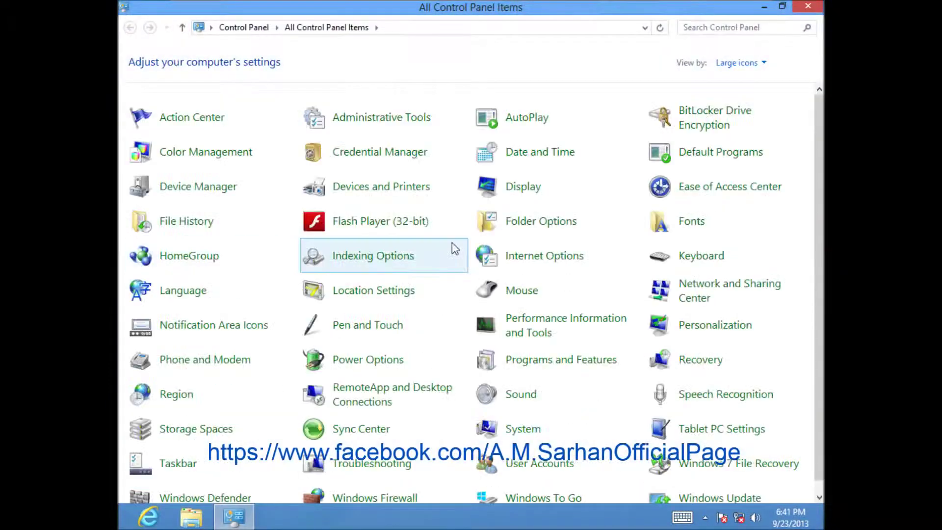
{"action": "scroll", "coordinate": [793, 362], "scroll_direction": "down", "scroll_amount": 1}
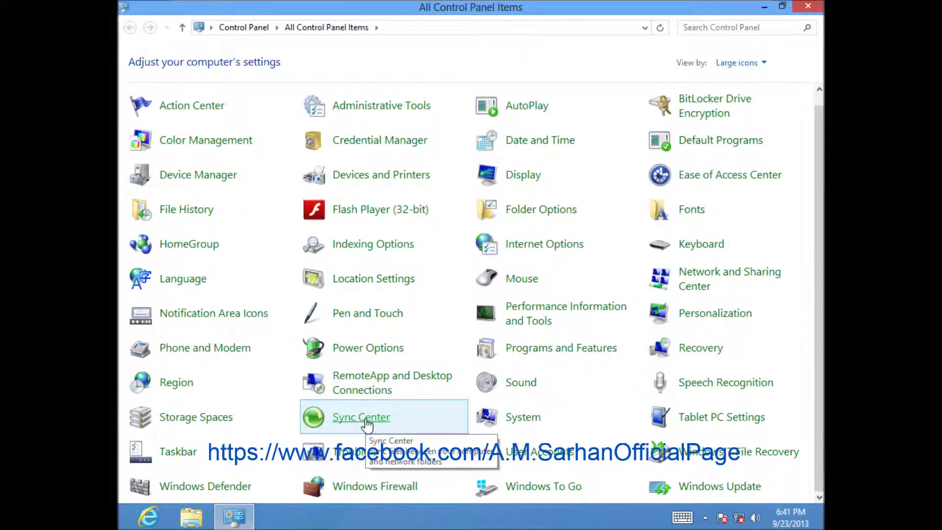
{"action": "left_click", "coordinate": [366, 420]}
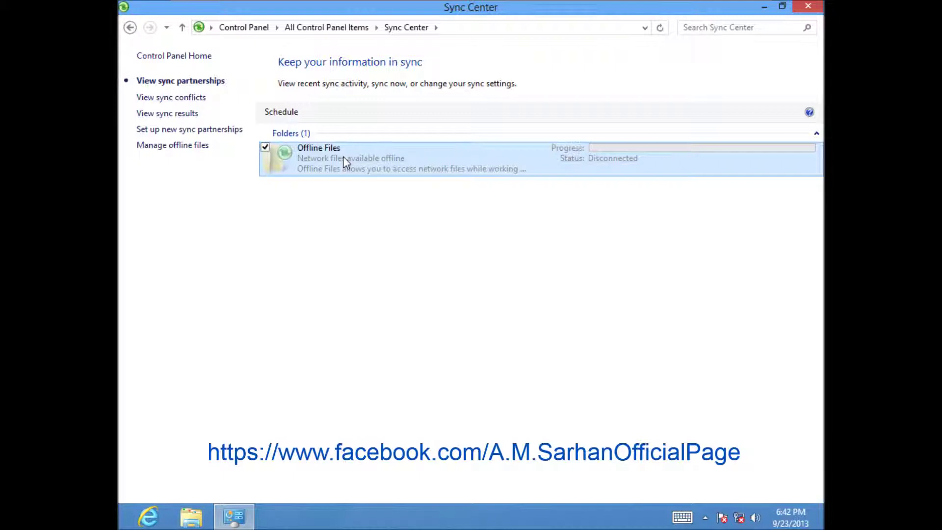
{"action": "double_click", "coordinate": [344, 158]}
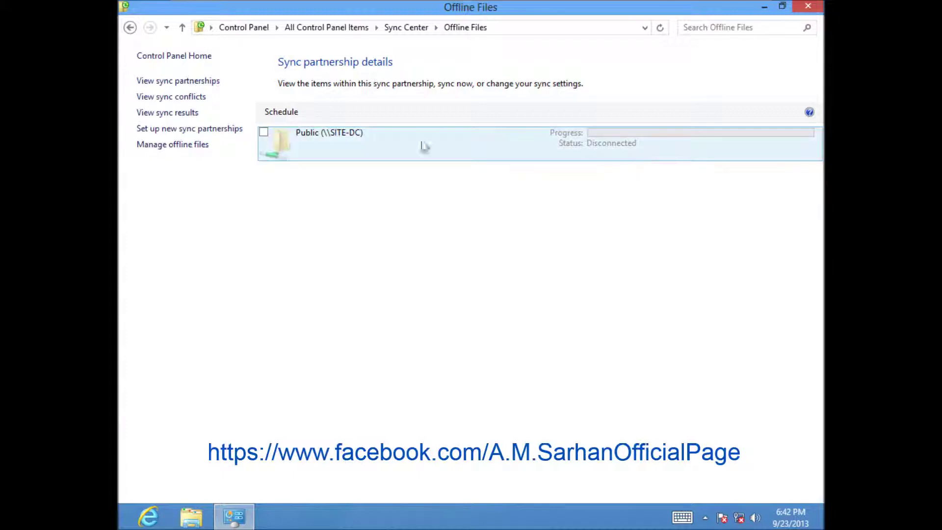
{"action": "double_click", "coordinate": [355, 149]}
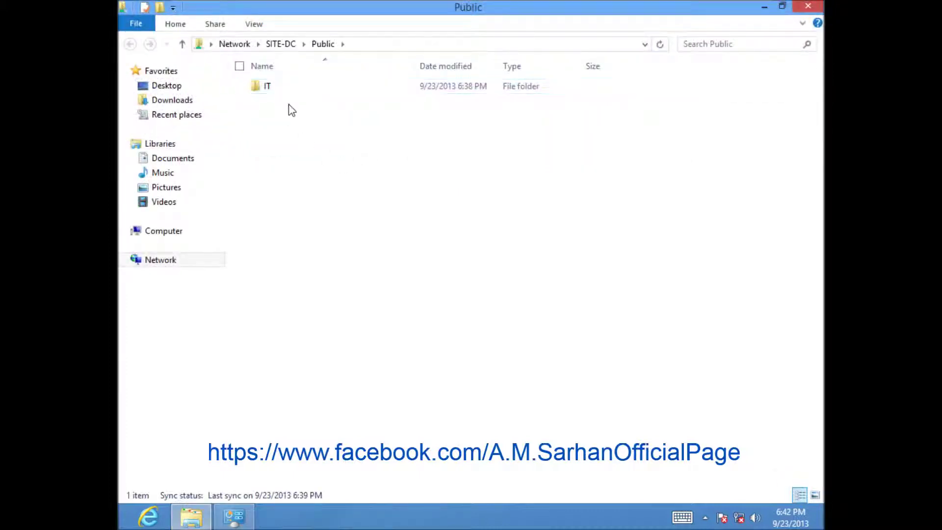
Open Mail Settings in IT > Systems Config, type 'Test', and save it
{"action": "double_click", "coordinate": [266, 87]}
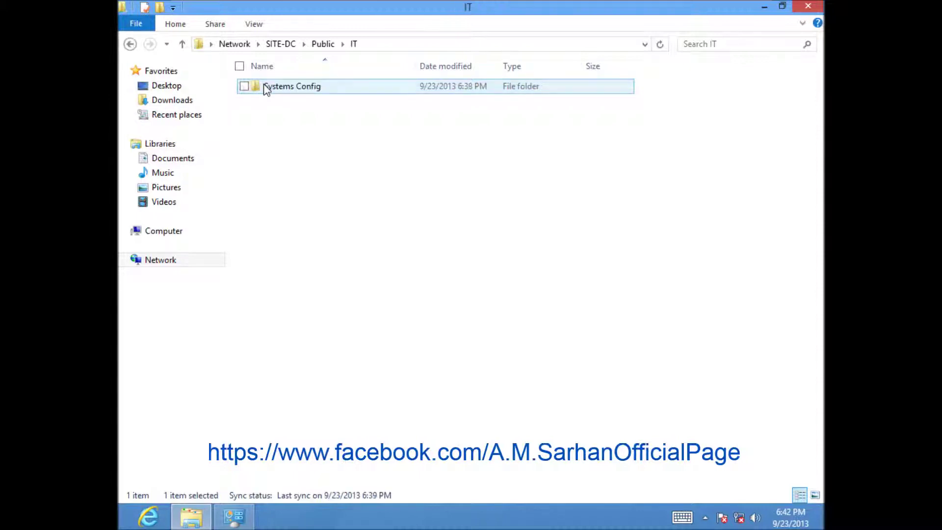
{"action": "double_click", "coordinate": [298, 88]}
{"action": "left_click", "coordinate": [303, 93]}
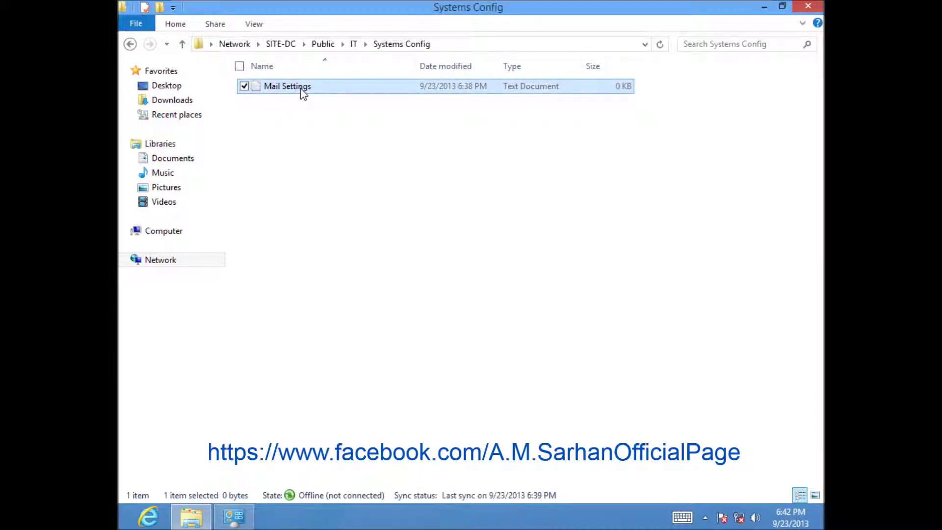
{"action": "double_click", "coordinate": [303, 94]}
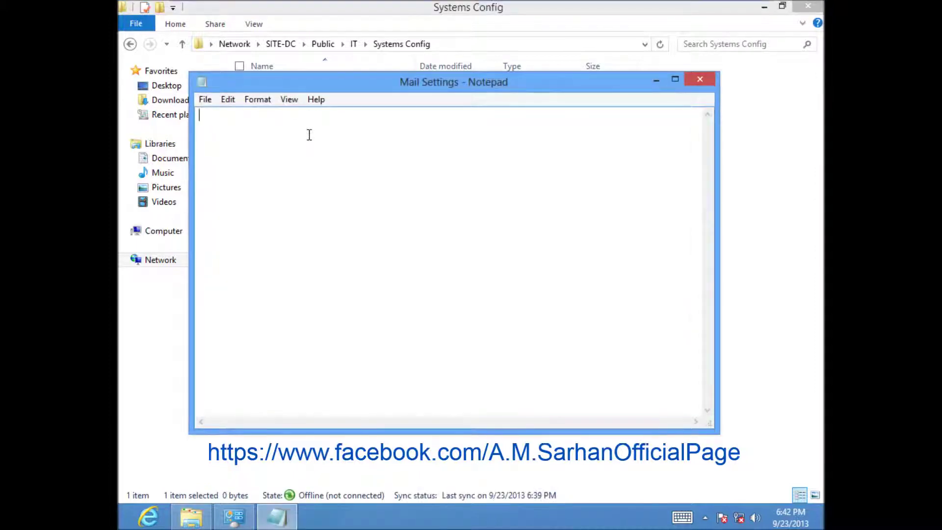
{"action": "type", "text": "Test"}
{"action": "left_click", "coordinate": [700, 79]}
{"action": "left_click", "coordinate": [440, 273]}
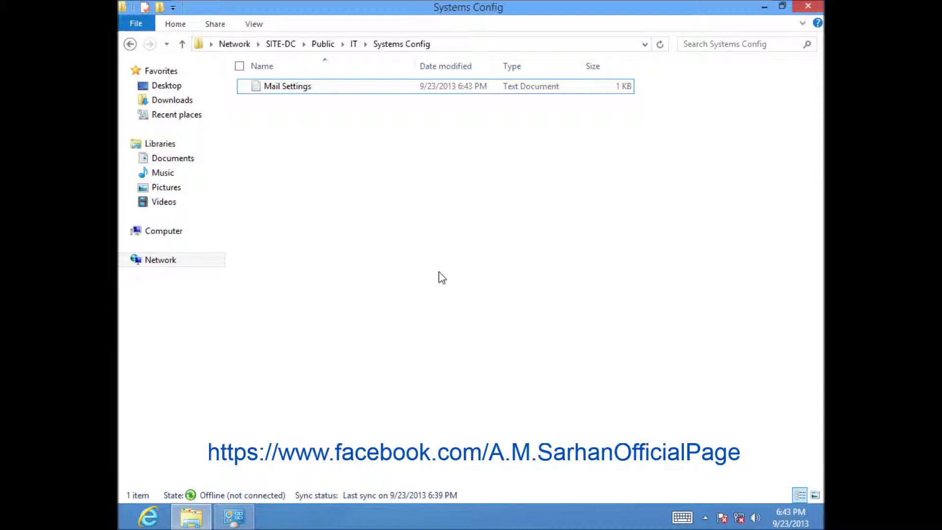
Tick Connected for the Windows 8 VM's Network Adapter and apply the VM settings
{"action": "mouse_move", "coordinate": [282, 6]}
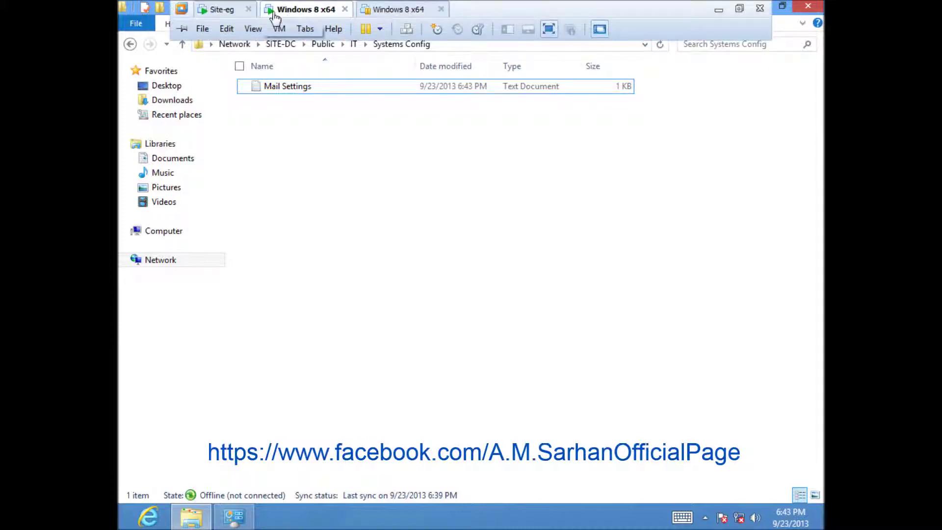
{"action": "left_click", "coordinate": [279, 28]}
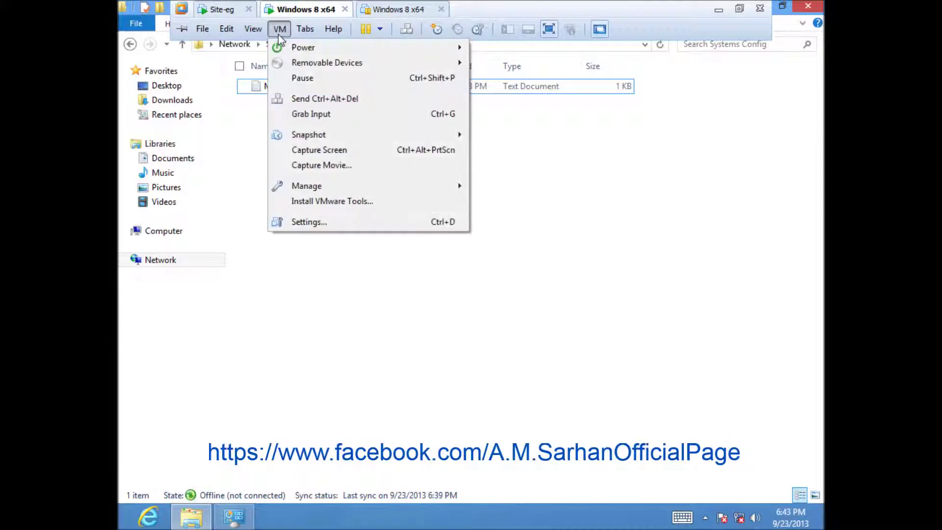
{"action": "left_click", "coordinate": [304, 222]}
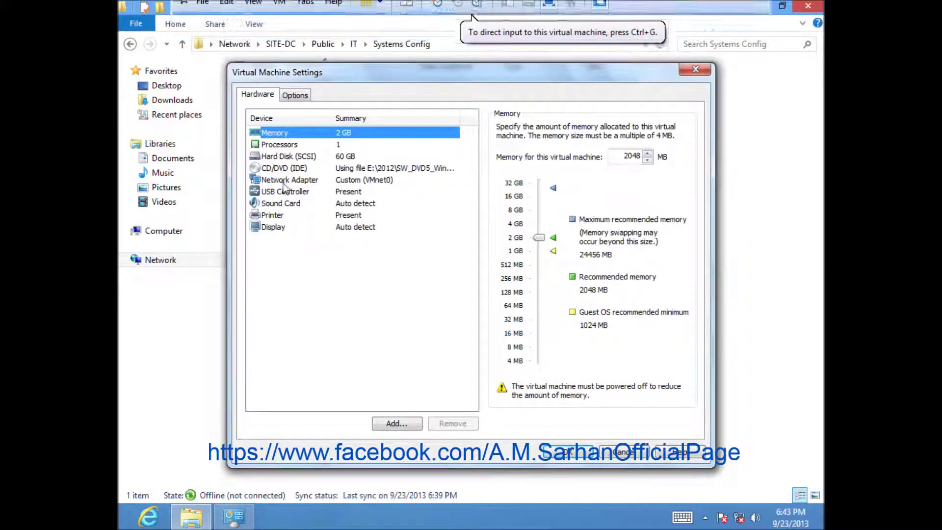
{"action": "left_click", "coordinate": [283, 181]}
{"action": "left_click", "coordinate": [514, 128]}
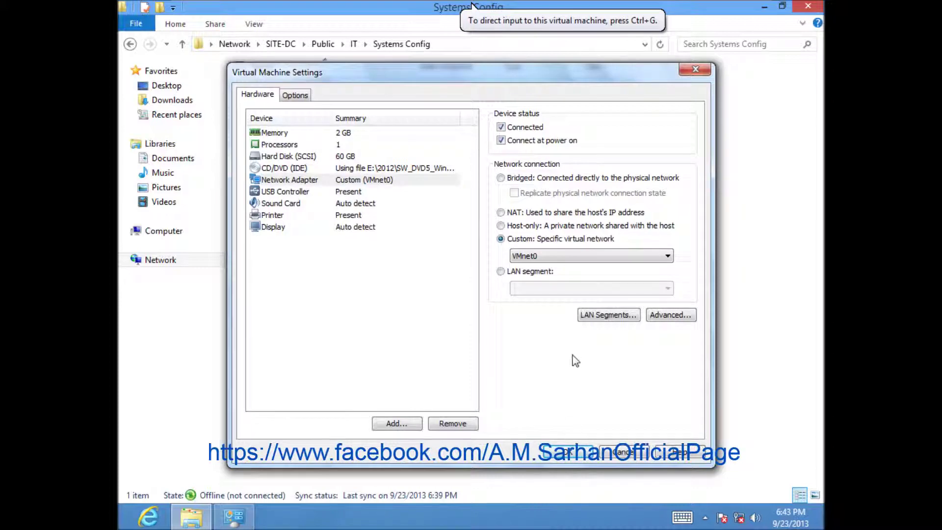
{"action": "left_click", "coordinate": [589, 451]}
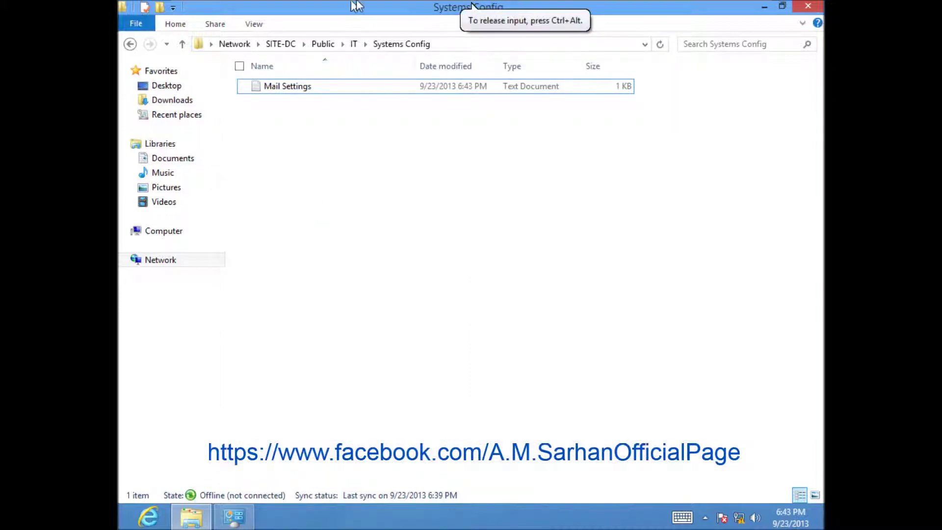
On the server, browse Public > IT > Systems Config and confirm Mail Settings.txt is still empty
{"action": "mouse_move", "coordinate": [369, 6]}
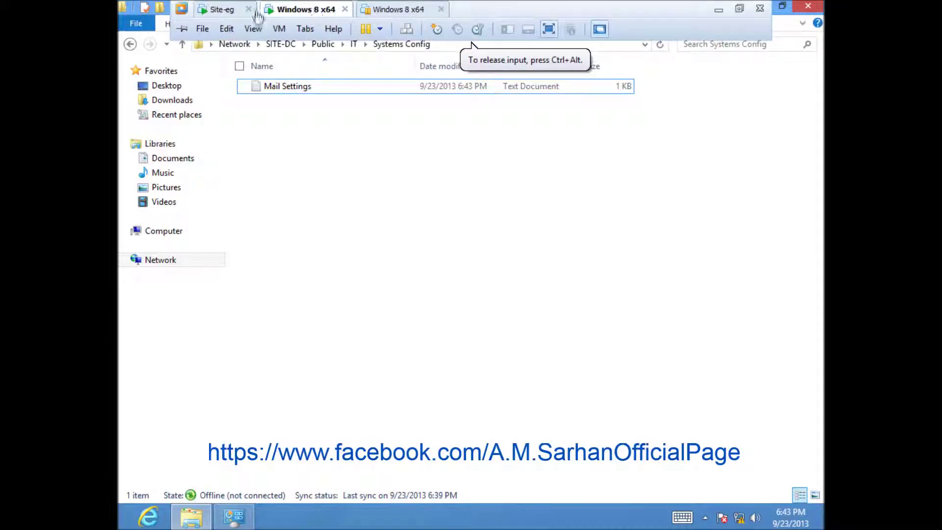
{"action": "left_click", "coordinate": [225, 9]}
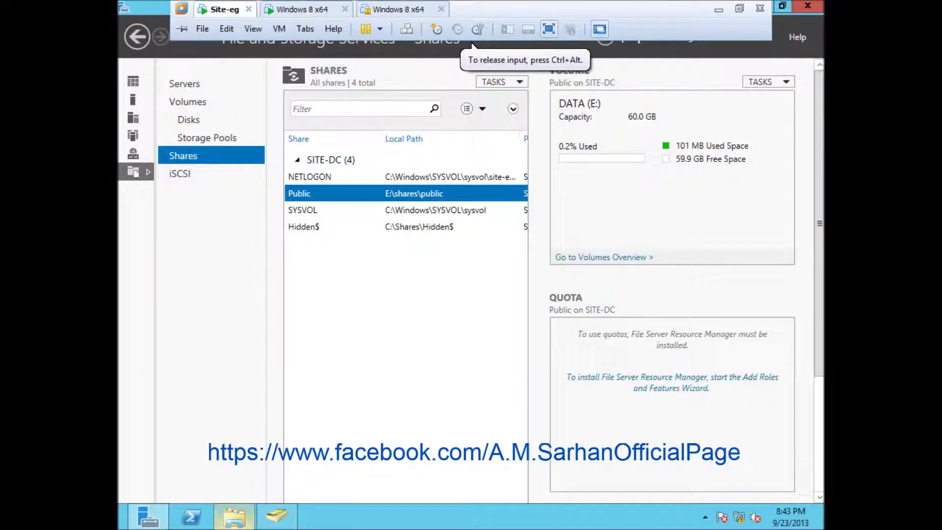
{"action": "mouse_move", "coordinate": [234, 515]}
{"action": "left_click", "coordinate": [234, 479]}
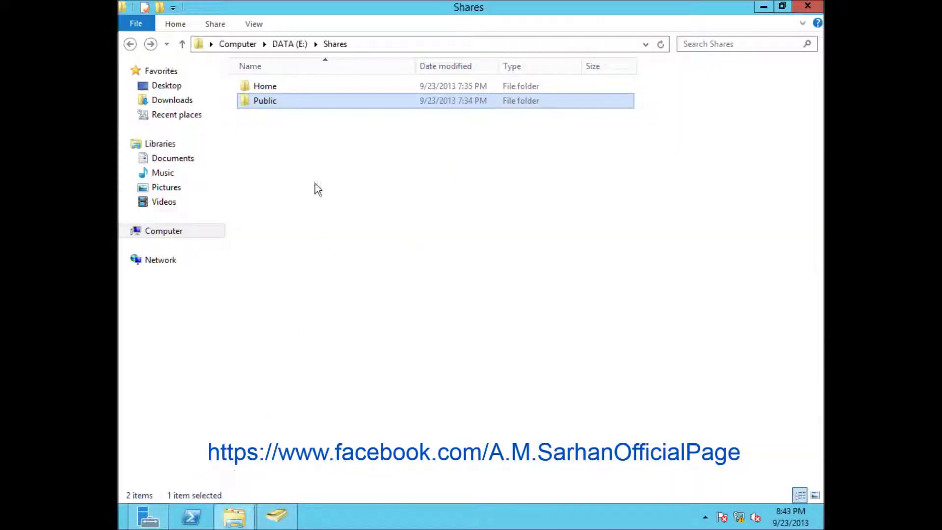
{"action": "left_click", "coordinate": [296, 111]}
{"action": "double_click", "coordinate": [273, 103]}
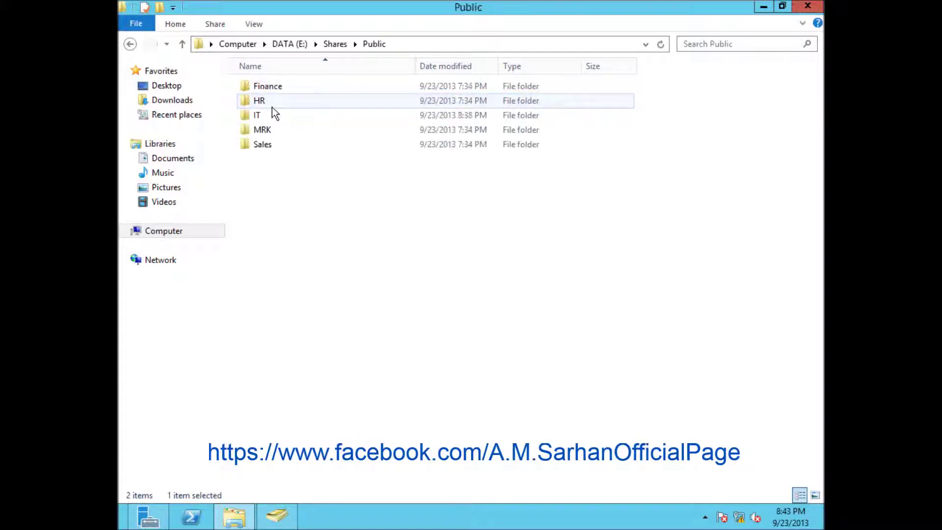
{"action": "double_click", "coordinate": [272, 119]}
{"action": "double_click", "coordinate": [278, 90]}
{"action": "double_click", "coordinate": [267, 90]}
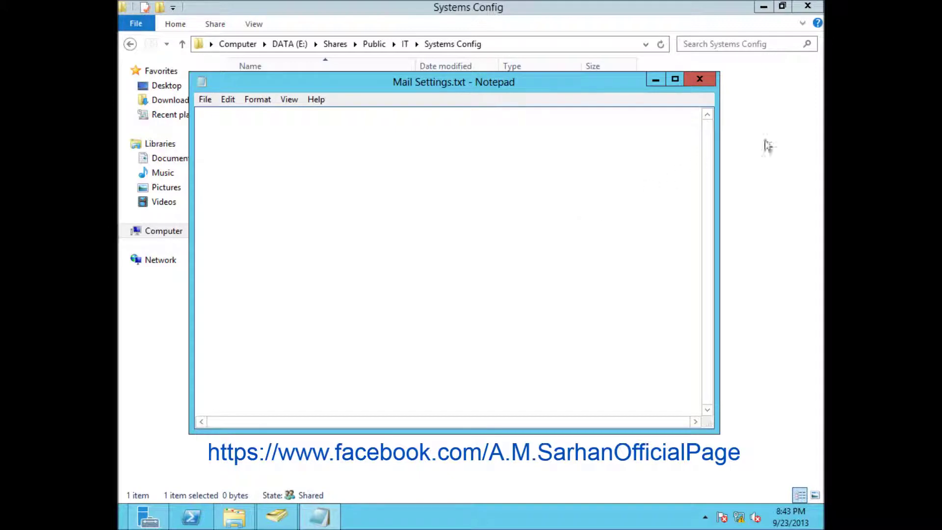
{"action": "left_click", "coordinate": [707, 79]}
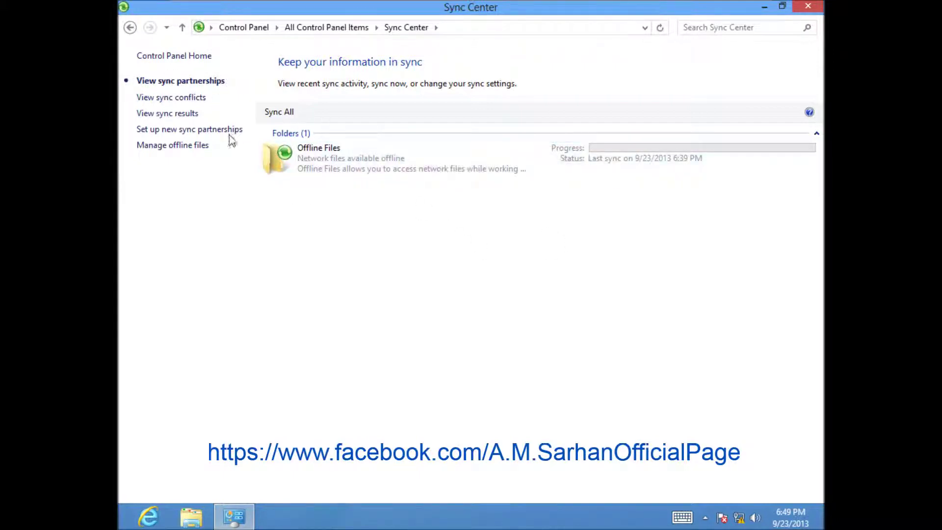
Run Sync Offline Files on the Offline Files partnership from its context menu
{"action": "left_click", "coordinate": [371, 167]}
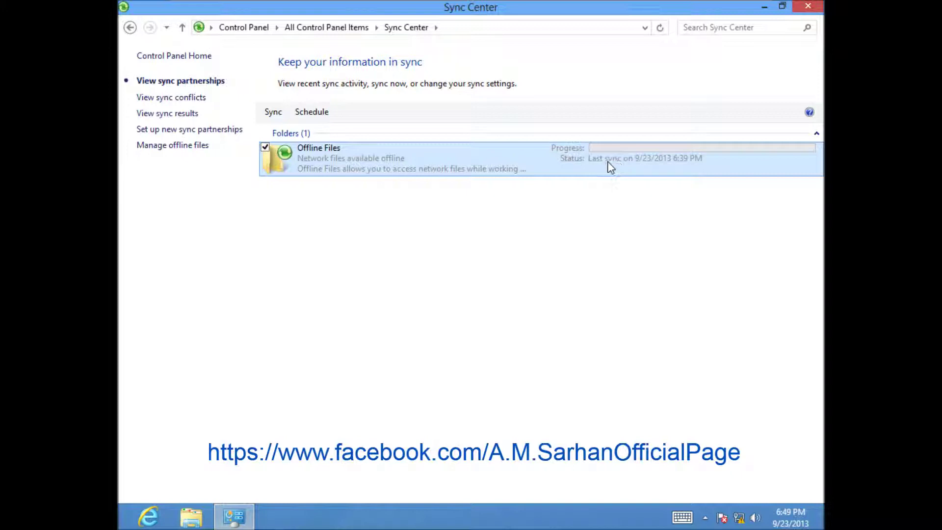
{"action": "right_click", "coordinate": [375, 157]}
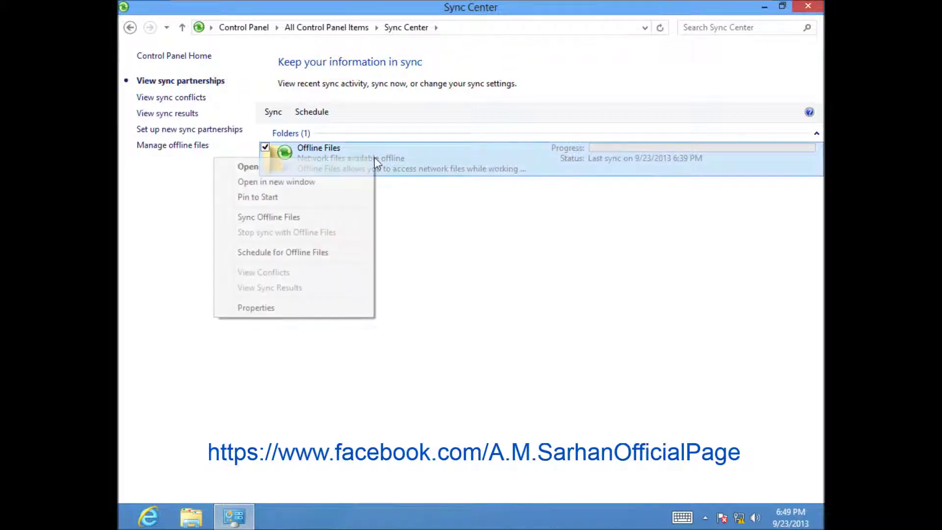
{"action": "left_click", "coordinate": [294, 218]}
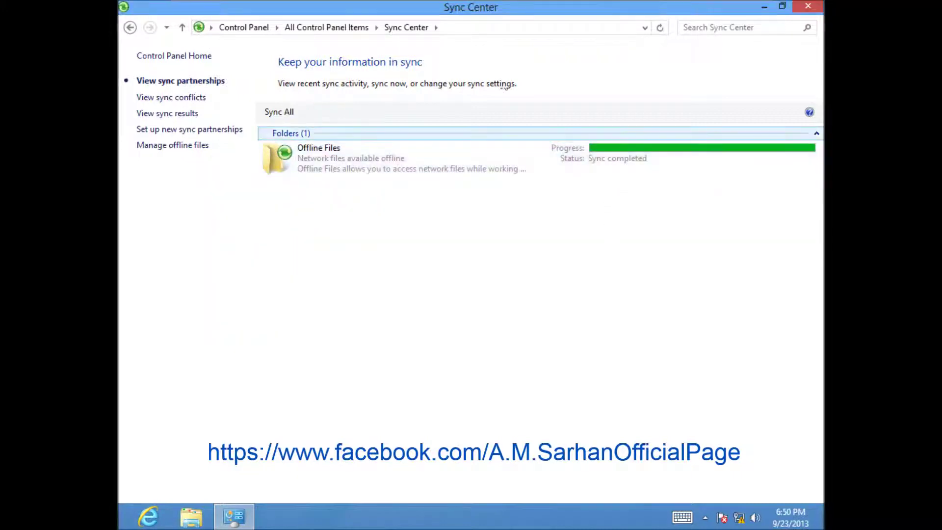
On the server, open Mail Settings.txt to confirm it now contains 'Test', then close it
{"action": "mouse_move", "coordinate": [348, 7]}
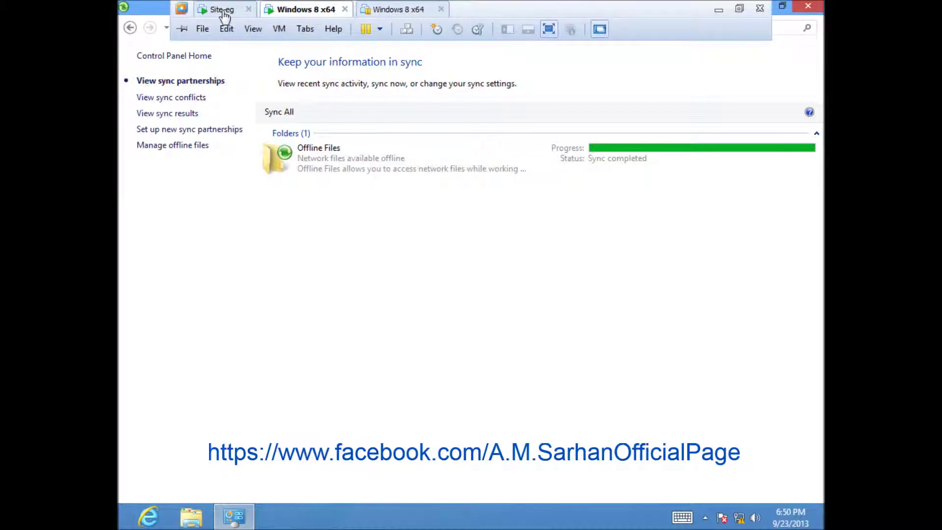
{"action": "left_click", "coordinate": [221, 10]}
{"action": "double_click", "coordinate": [269, 95]}
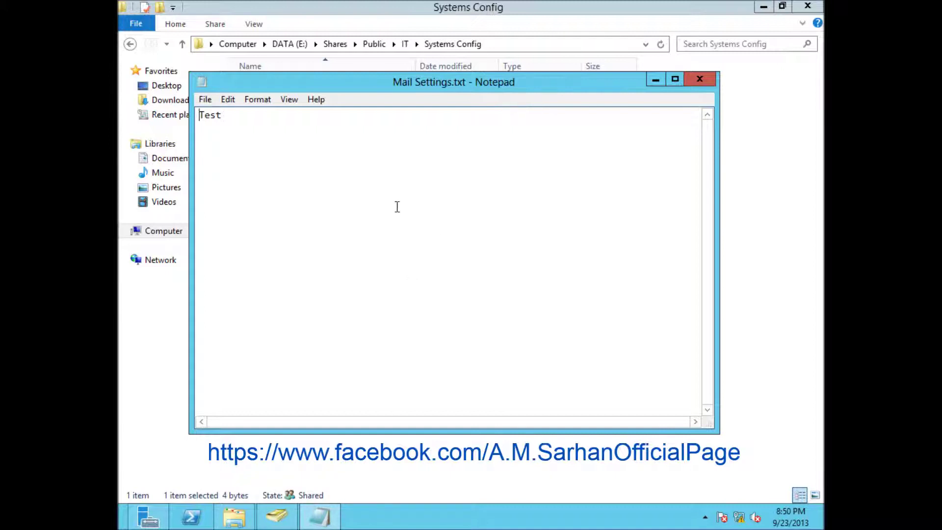
{"action": "left_click", "coordinate": [709, 78]}
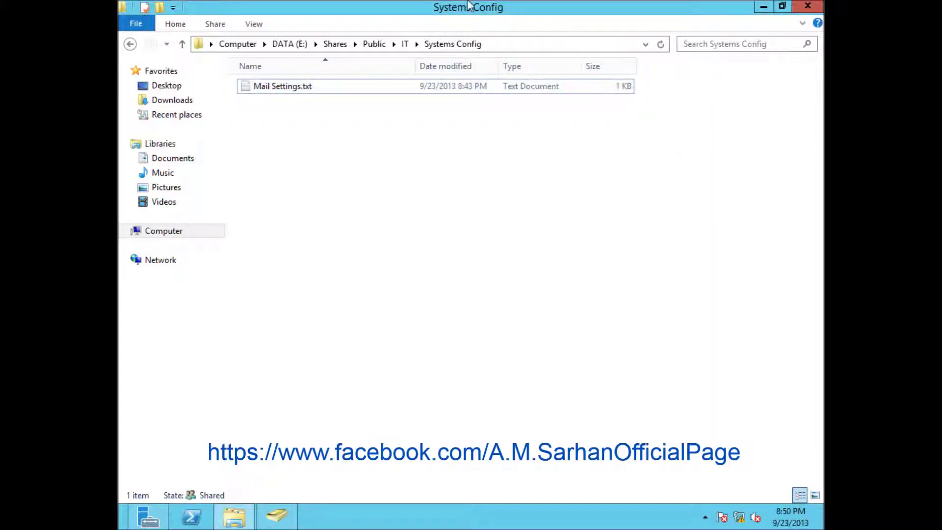
{"action": "mouse_move", "coordinate": [469, 4]}
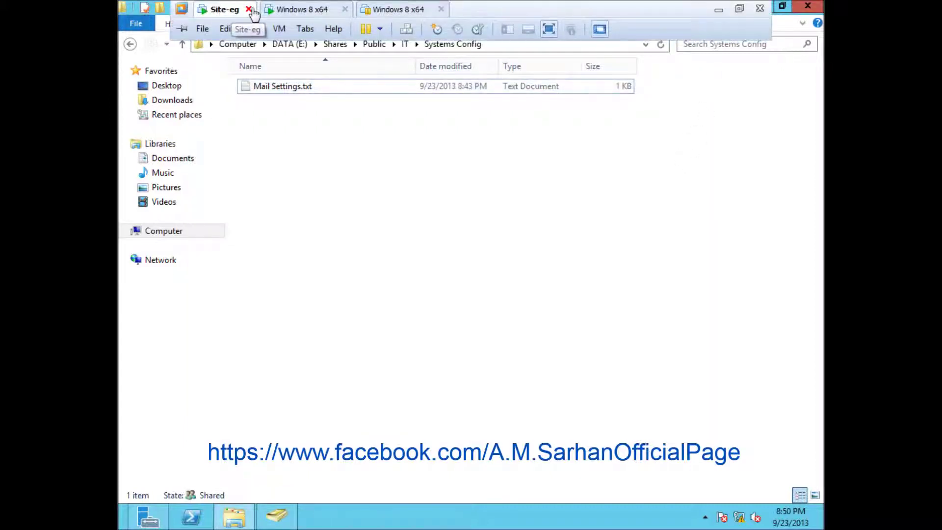
Untick Connected for the Windows 8 VM's Network Adapter to take the client offline
{"action": "left_click", "coordinate": [310, 10]}
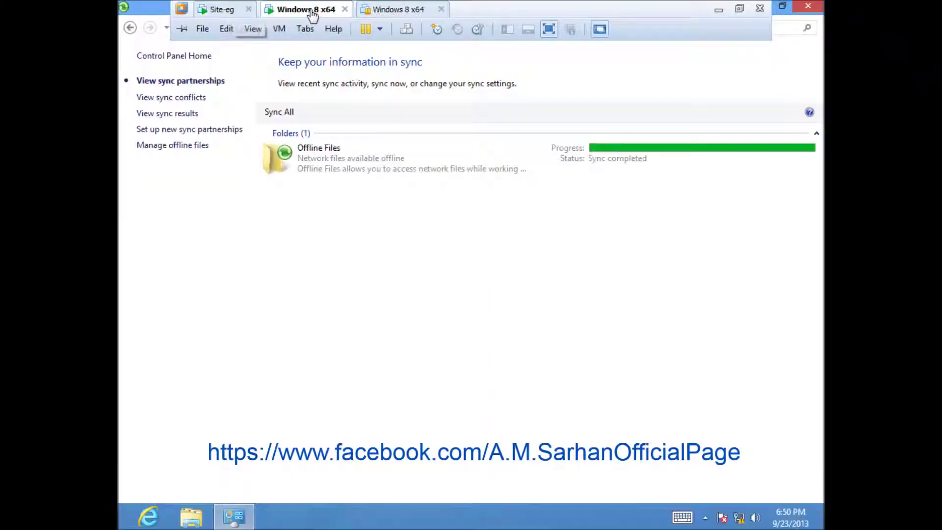
{"action": "left_click", "coordinate": [279, 29]}
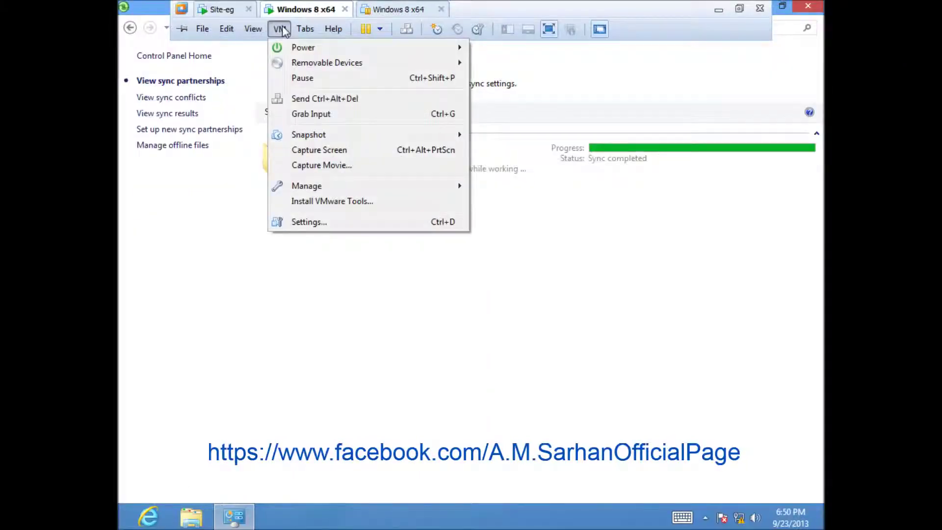
{"action": "left_click", "coordinate": [328, 225]}
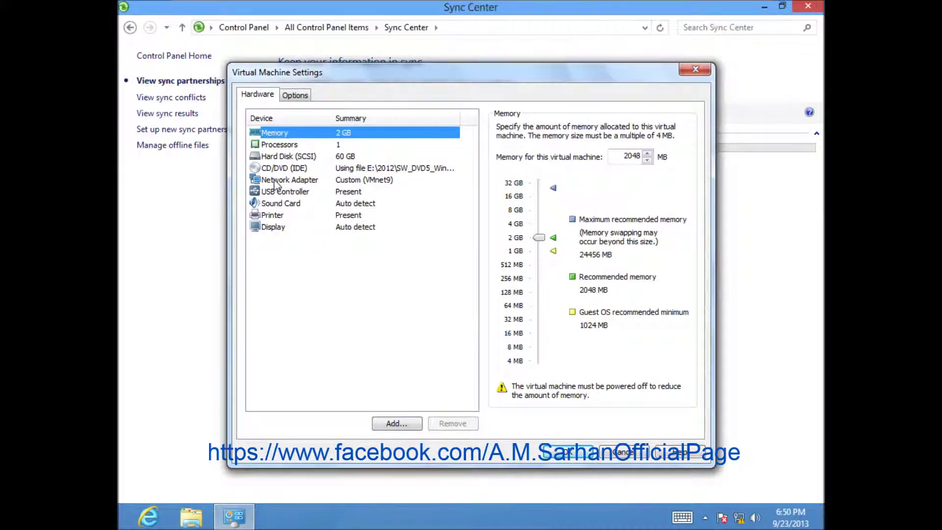
{"action": "left_click", "coordinate": [287, 180]}
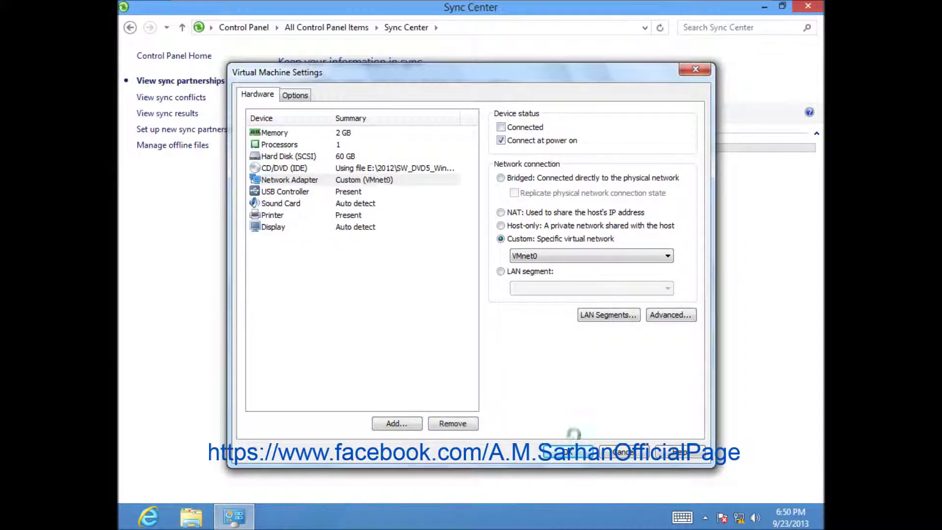
{"action": "left_click", "coordinate": [570, 450]}
{"action": "left_click", "coordinate": [545, 385]}
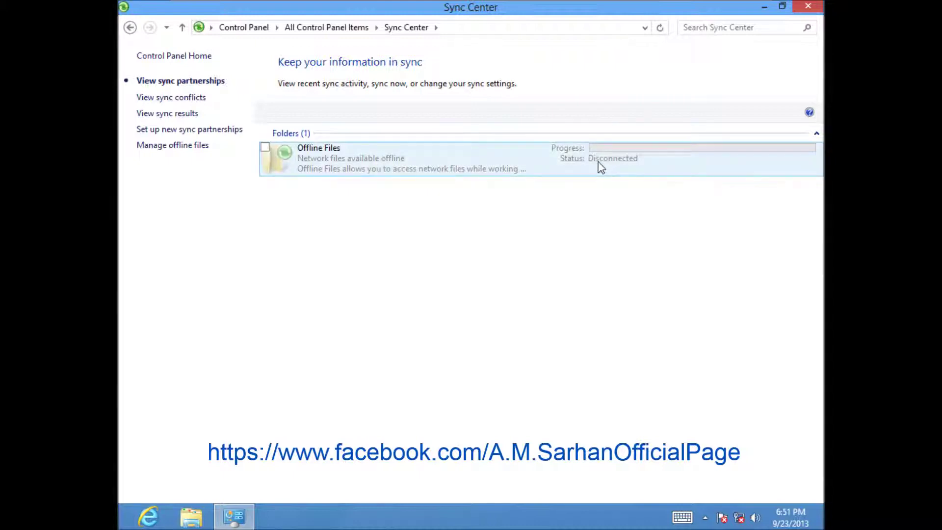
Browse the offline Public share to the IT > Systems Config folder
{"action": "double_click", "coordinate": [496, 166]}
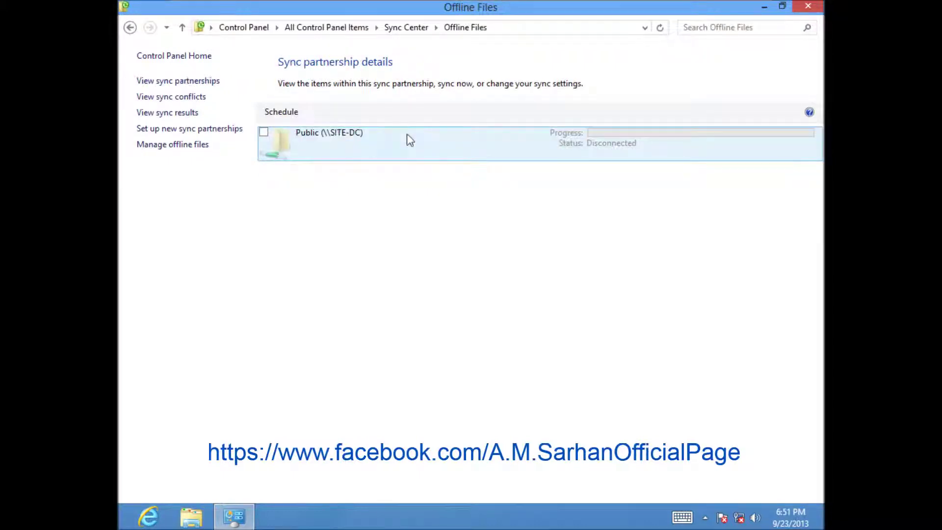
{"action": "double_click", "coordinate": [408, 135]}
{"action": "double_click", "coordinate": [255, 89]}
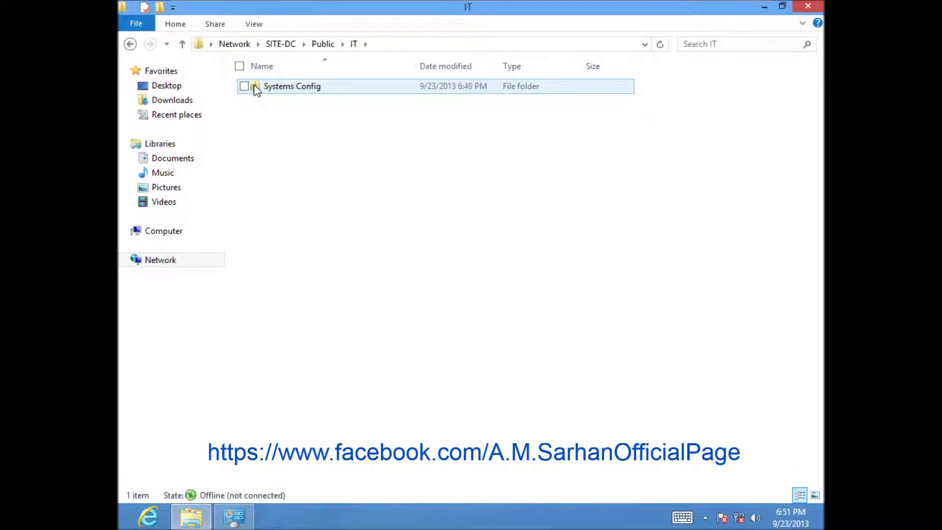
{"action": "left_click", "coordinate": [252, 89]}
{"action": "double_click", "coordinate": [259, 91]}
Add a second line 'Test Again' to Mail Settings and save it
{"action": "double_click", "coordinate": [256, 92]}
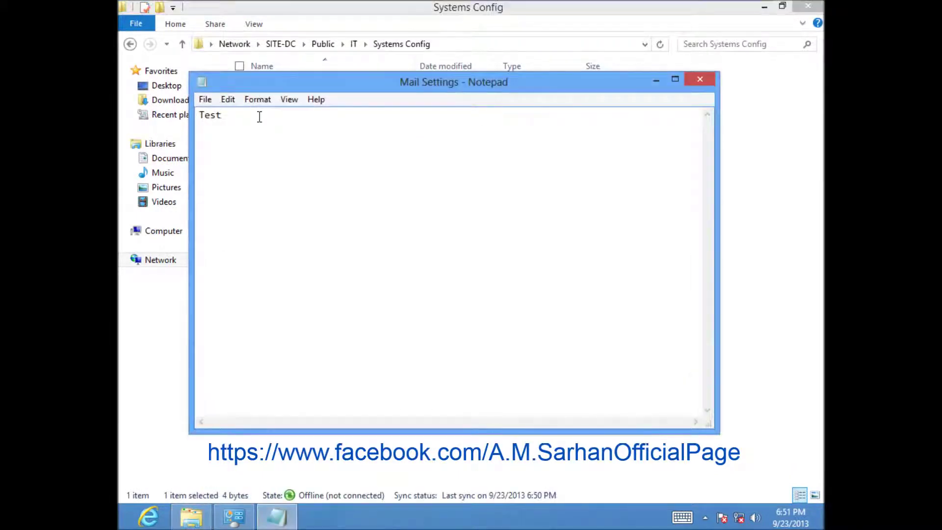
{"action": "key", "text": "Return"}
{"action": "type", "text": "Test Again"}
{"action": "left_click", "coordinate": [698, 80]}
{"action": "left_click", "coordinate": [432, 274]}
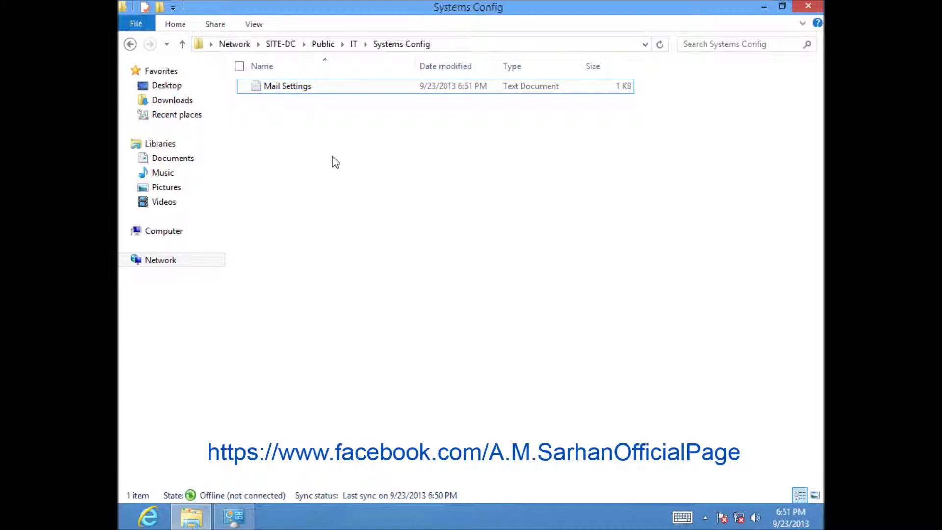
On the server, delete the 'Test' text from Mail Settings.txt and save the empty file
{"action": "mouse_move", "coordinate": [385, 1]}
{"action": "left_click", "coordinate": [205, 11]}
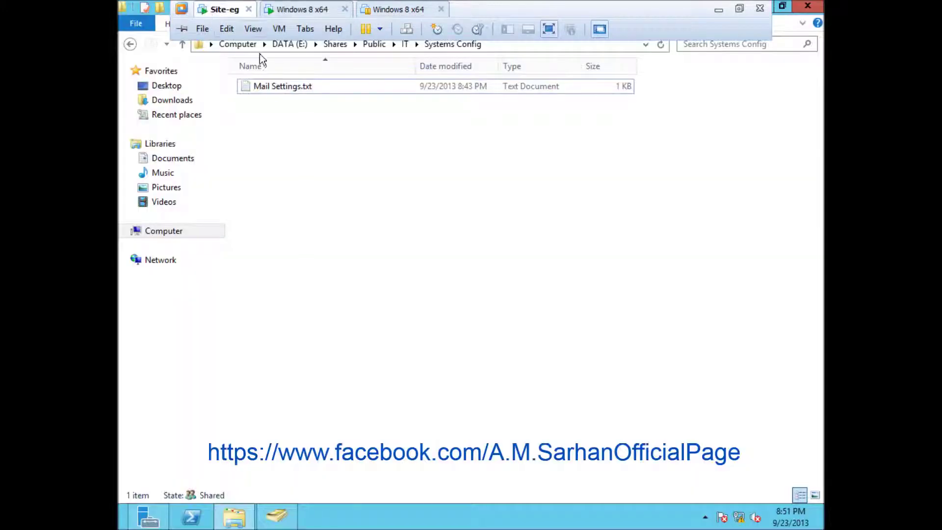
{"action": "double_click", "coordinate": [260, 88]}
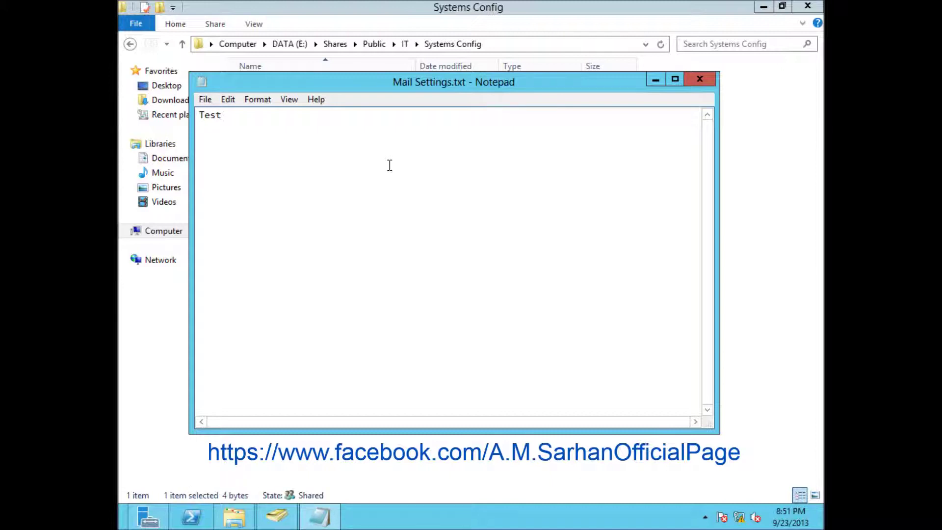
{"action": "left_click_drag", "start_coordinate": [222, 115], "coordinate": [169, 104]}
{"action": "key", "text": "Delete"}
{"action": "left_click", "coordinate": [710, 81]}
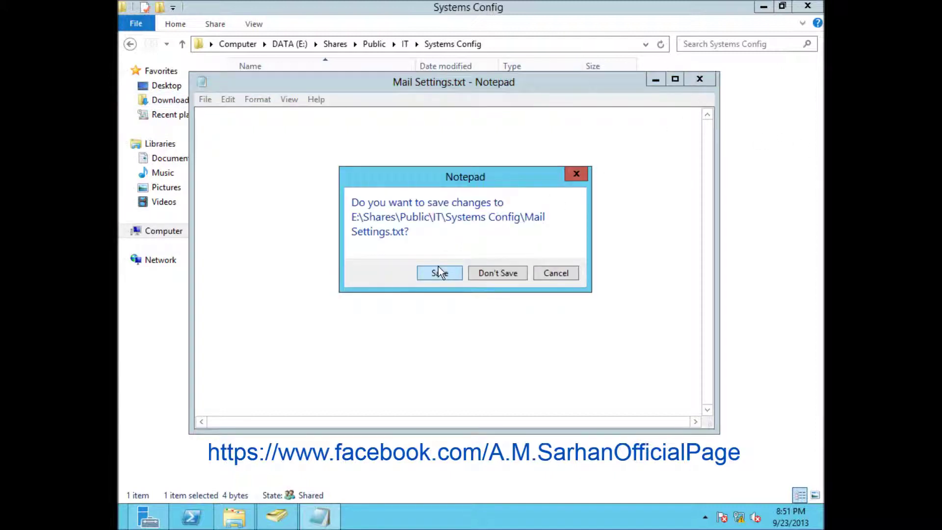
{"action": "left_click", "coordinate": [440, 272]}
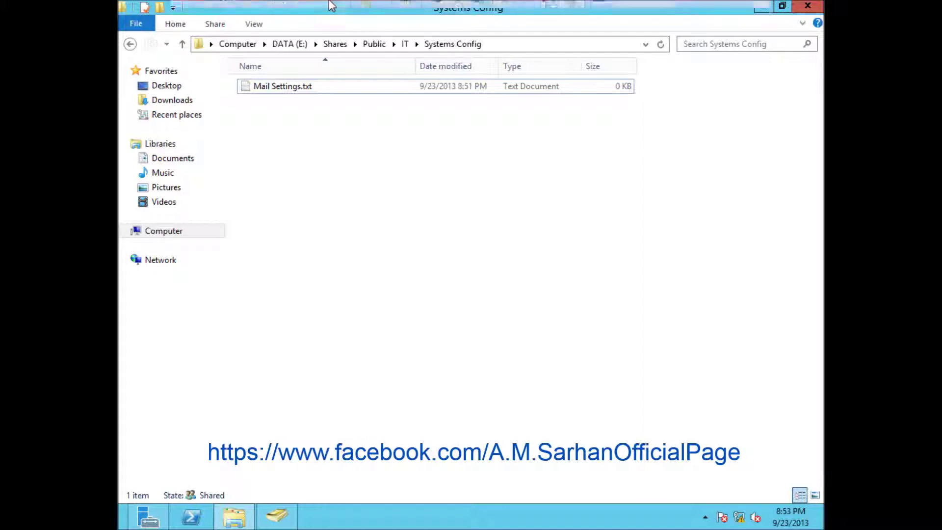
Reconnect the Windows 8 VM's Network Adapter and put it on custom network VMnet9
{"action": "mouse_move", "coordinate": [332, 5]}
{"action": "left_click", "coordinate": [287, 13]}
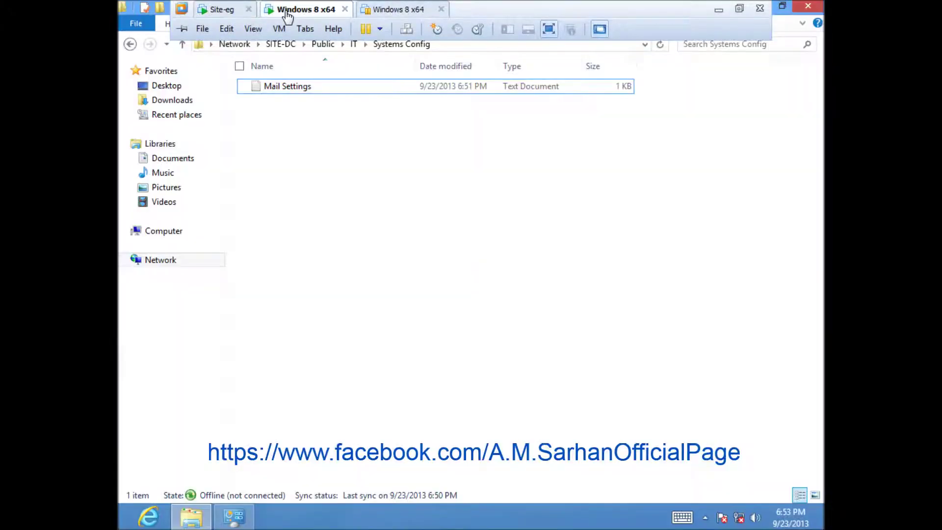
{"action": "left_click", "coordinate": [280, 29]}
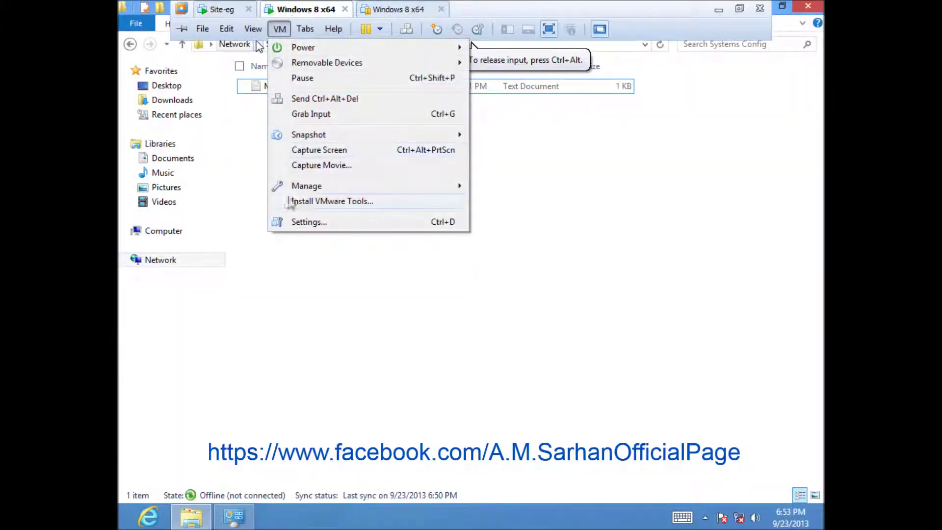
{"action": "left_click", "coordinate": [295, 221]}
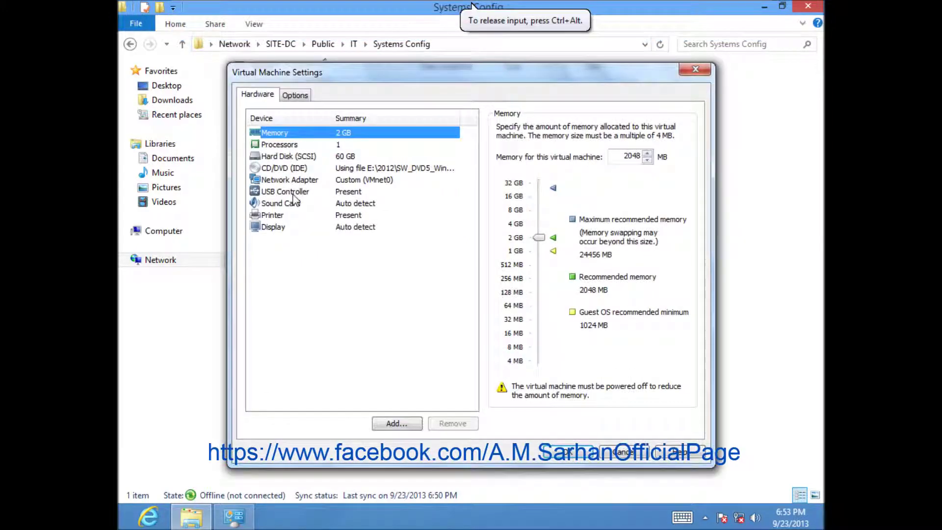
{"action": "left_click", "coordinate": [294, 181]}
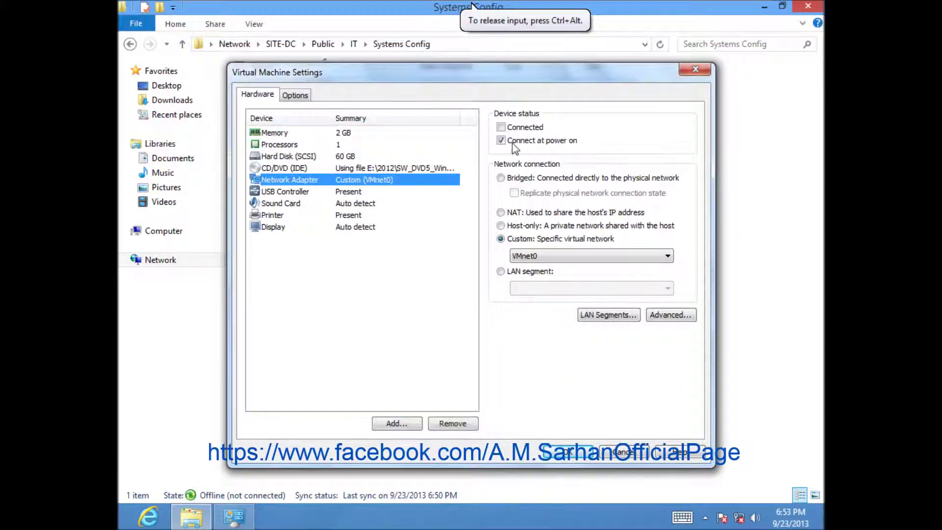
{"action": "left_click", "coordinate": [502, 127]}
{"action": "left_click", "coordinate": [532, 256]}
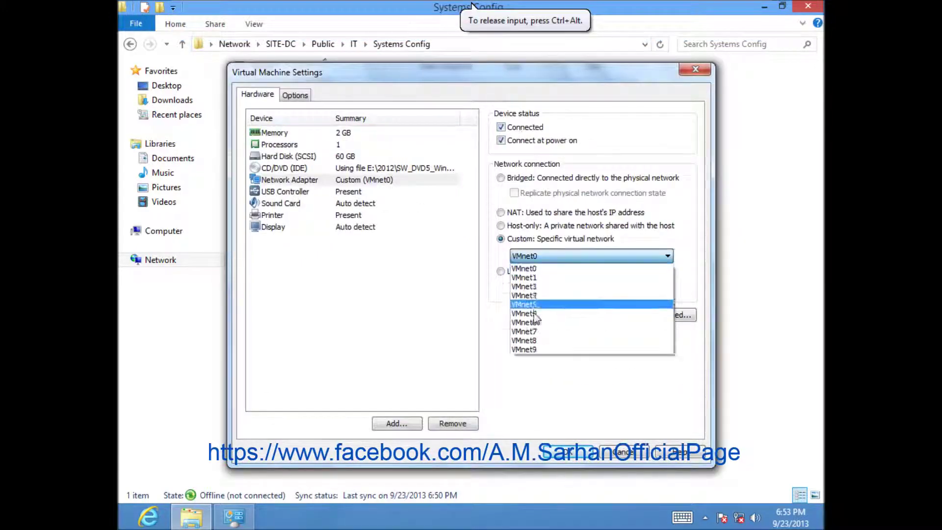
{"action": "left_click", "coordinate": [530, 350]}
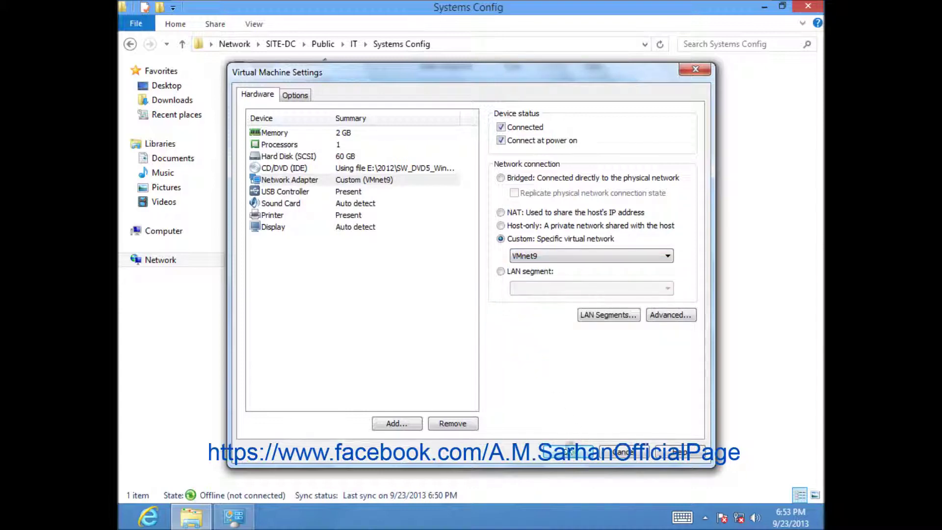
{"action": "left_click", "coordinate": [572, 451]}
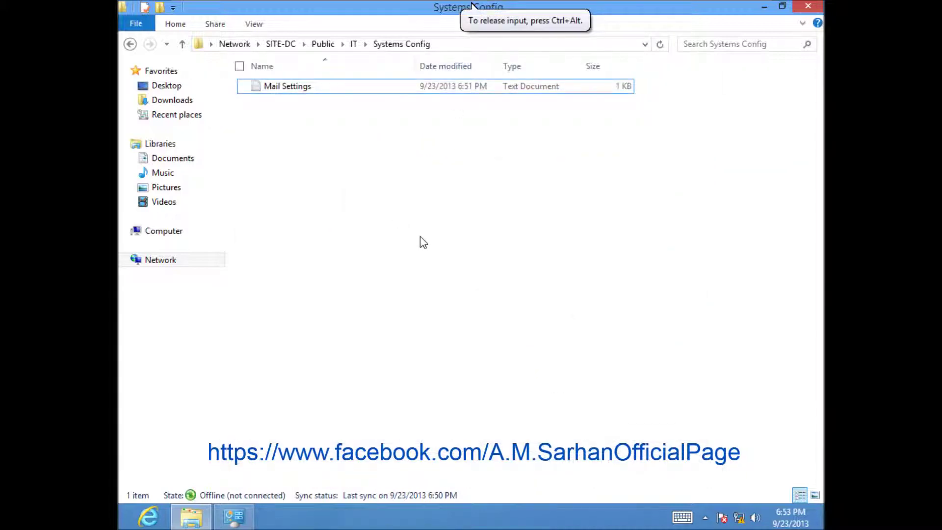
Launch cmd from Run, ping 192.168.1.200, then close the Command Prompt
{"action": "right_click", "coordinate": [124, 524]}
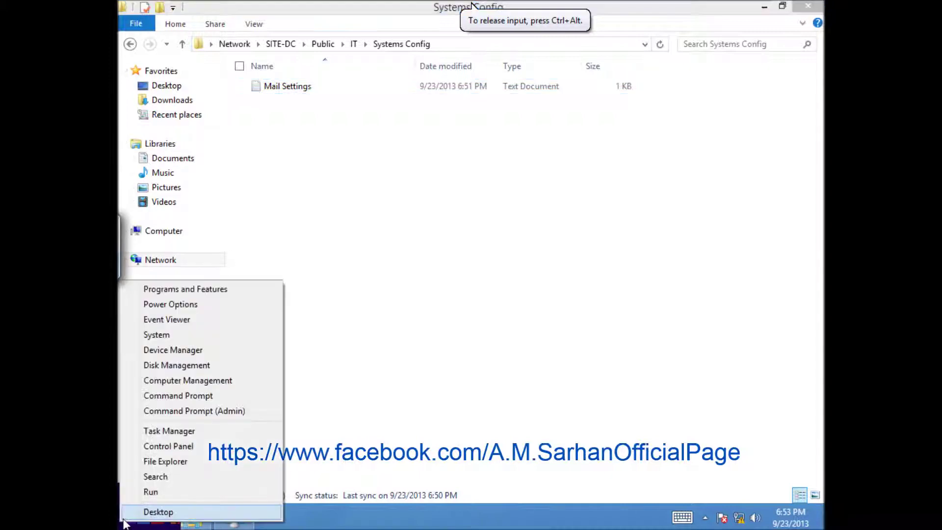
{"action": "left_click", "coordinate": [129, 493]}
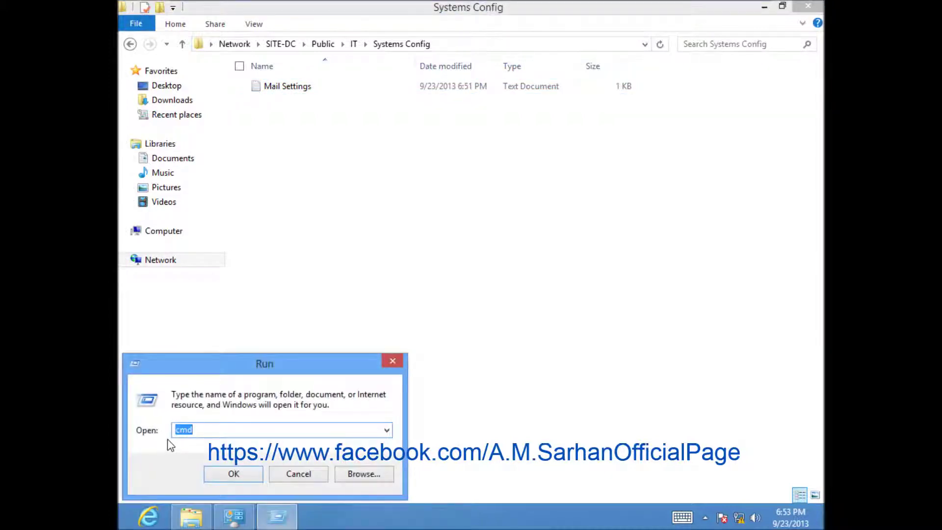
{"action": "key", "text": "Return"}
{"action": "type", "text": "ping 192.168.1.200"}
{"action": "key", "text": "Return"}
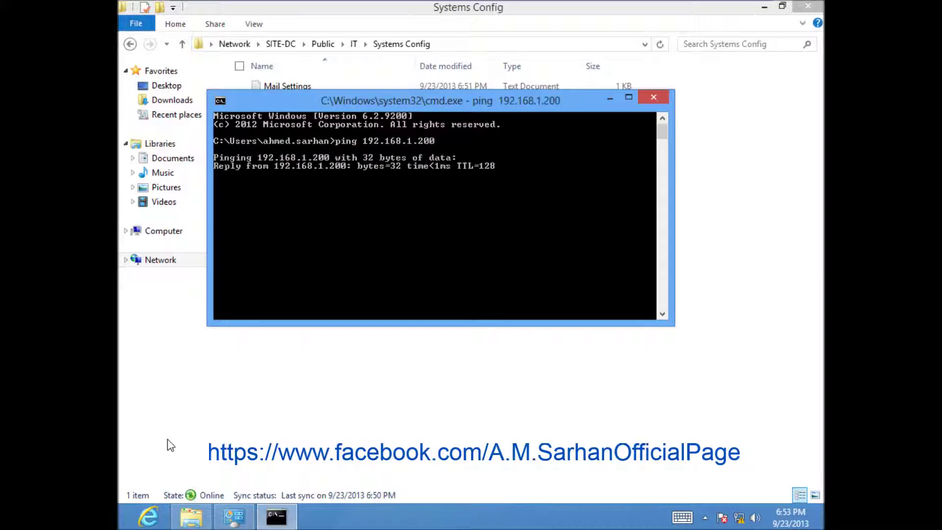
{"action": "left_click", "coordinate": [646, 98]}
From the Offline Files window, open the '1 conflicts' list showing Mail Settings
{"action": "mouse_move", "coordinate": [234, 516]}
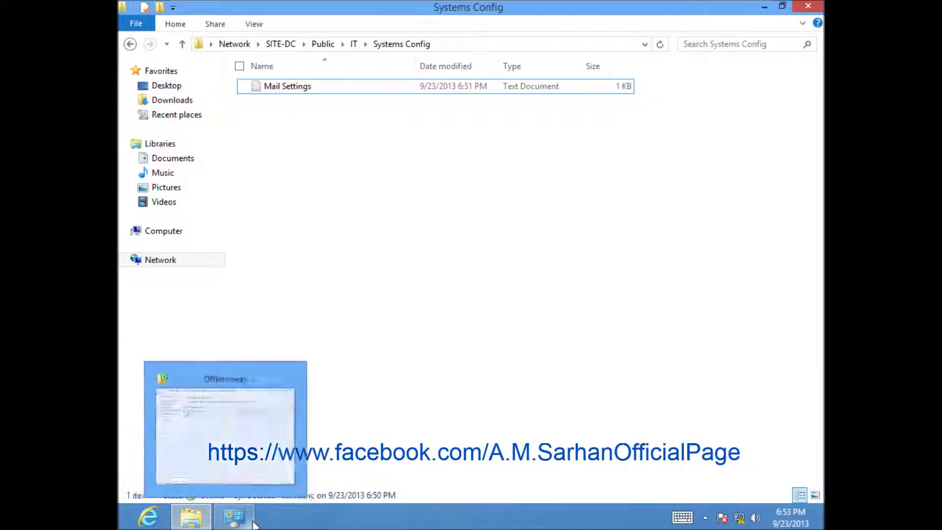
{"action": "left_click", "coordinate": [244, 461]}
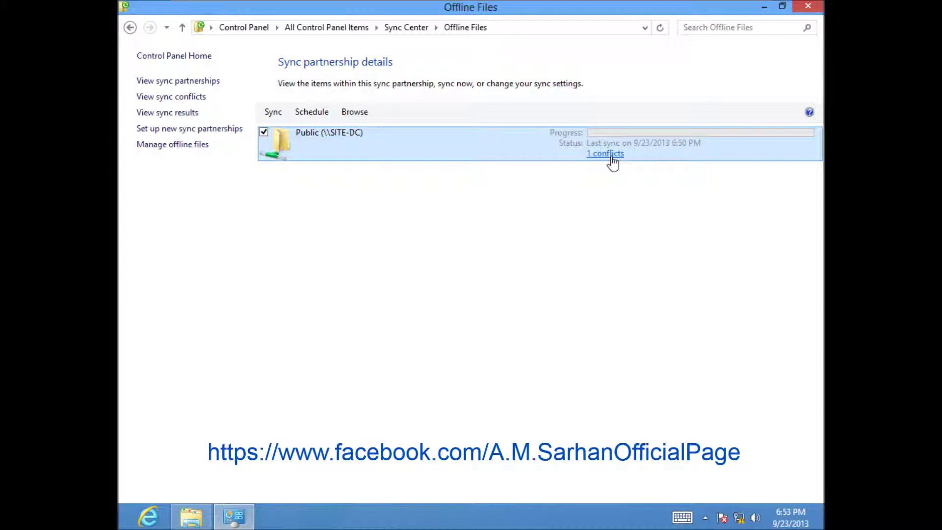
{"action": "left_click", "coordinate": [157, 101]}
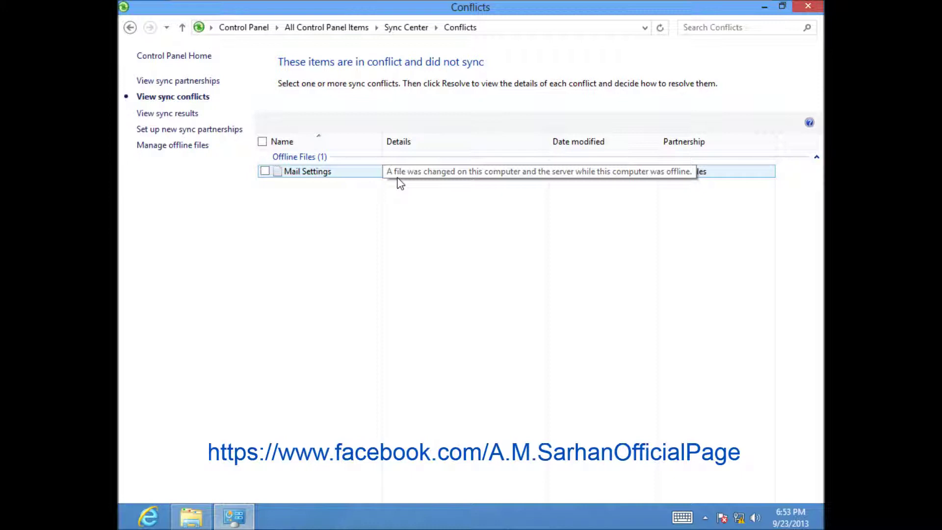
Resolve the Mail Settings conflict by keeping the server's empty version
{"action": "double_click", "coordinate": [327, 172]}
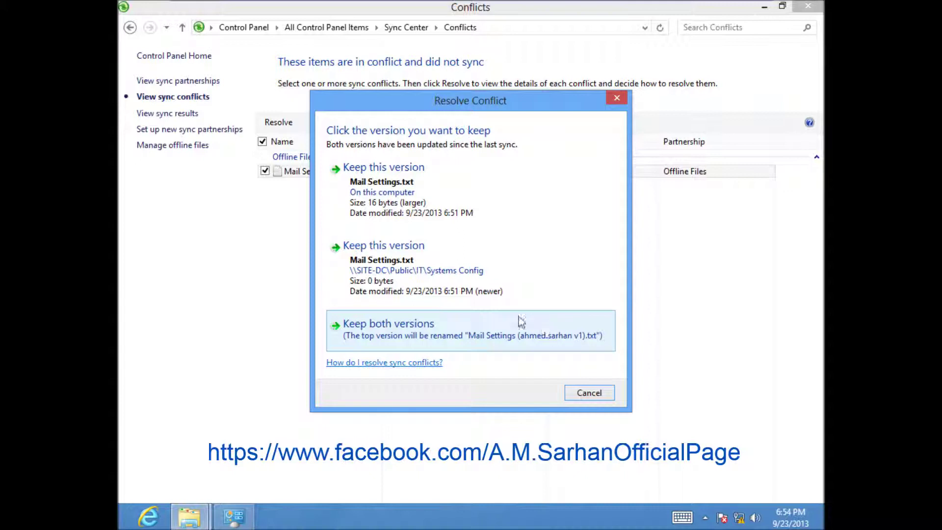
{"action": "left_click", "coordinate": [475, 294]}
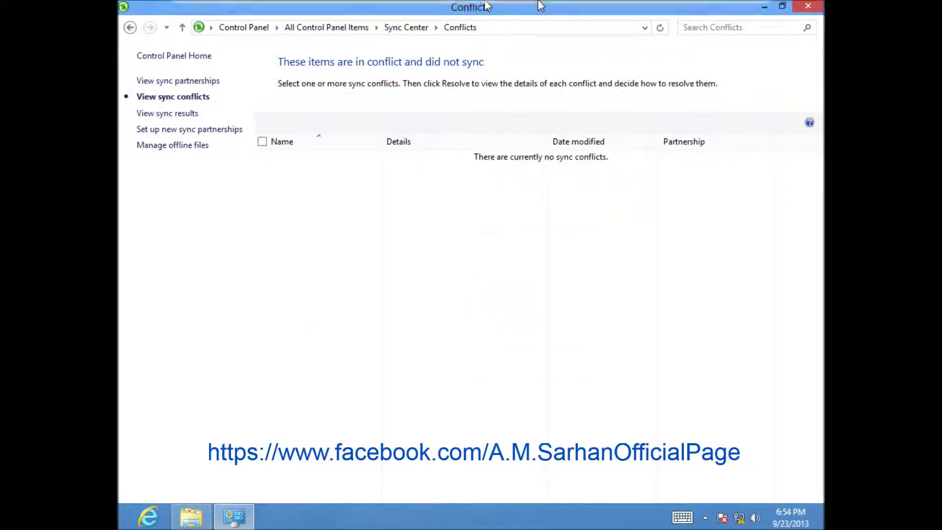
{"action": "mouse_move", "coordinate": [476, 10]}
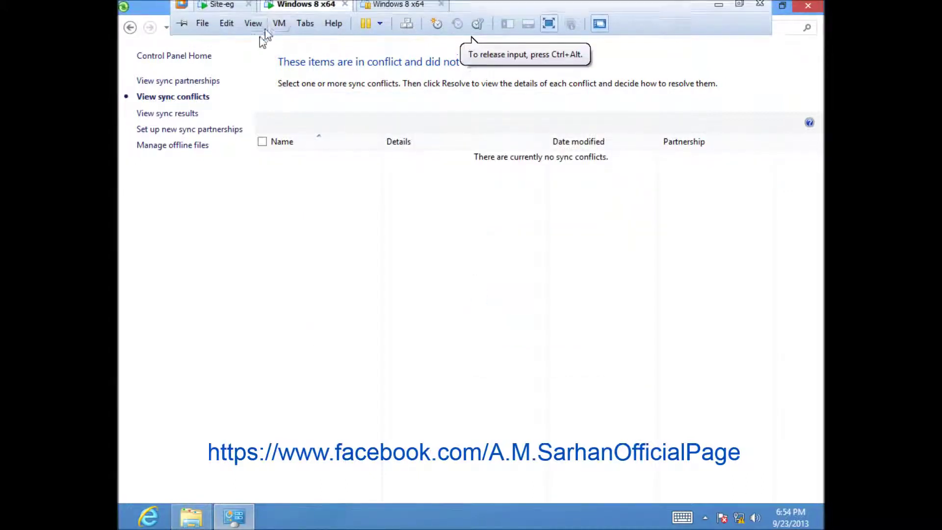
On the Site-eg server VM, open Mail Settings.txt in Notepad
{"action": "left_click", "coordinate": [235, 17]}
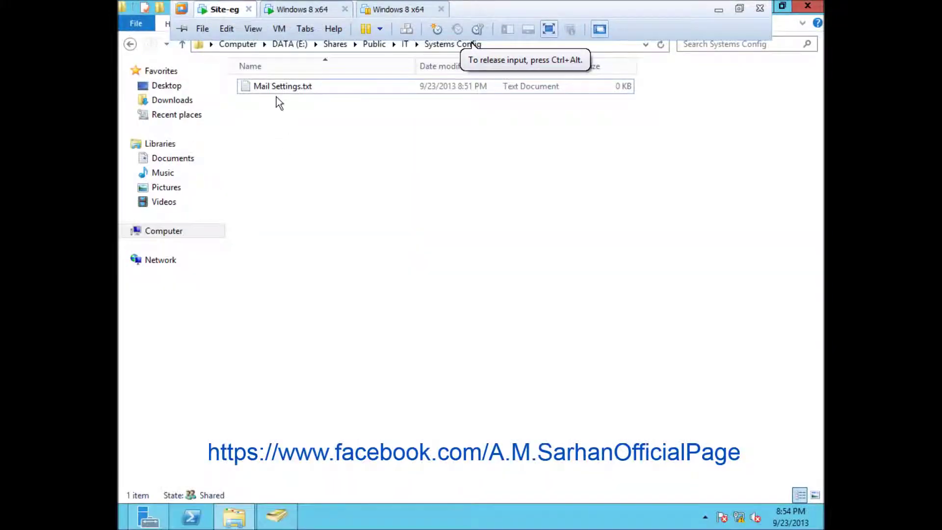
{"action": "double_click", "coordinate": [275, 86]}
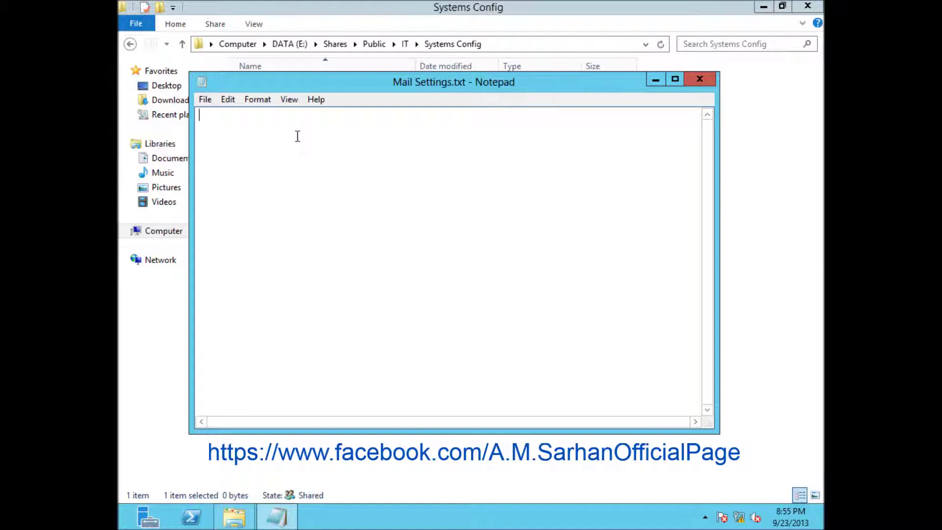
Return to the Windows 8 x64 client VM from the VMware tab bar
{"action": "mouse_move", "coordinate": [213, 3]}
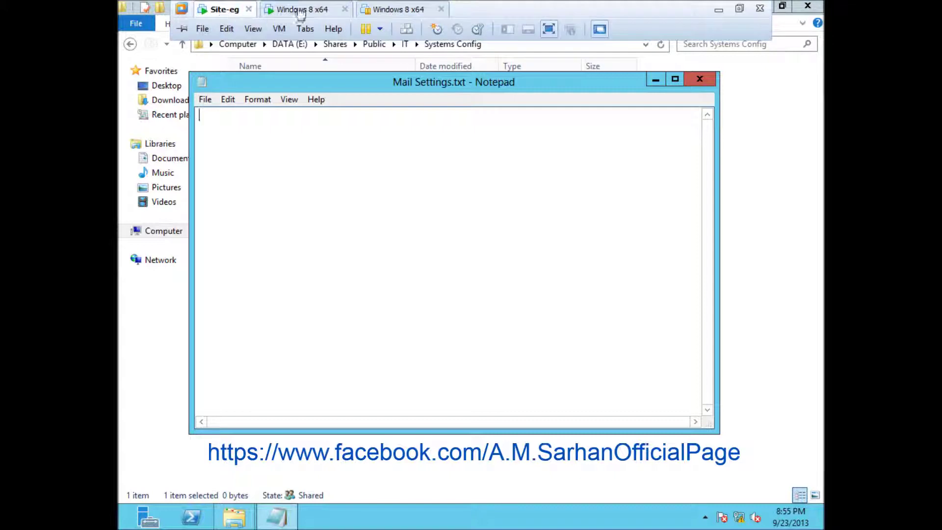
{"action": "left_click", "coordinate": [301, 11]}
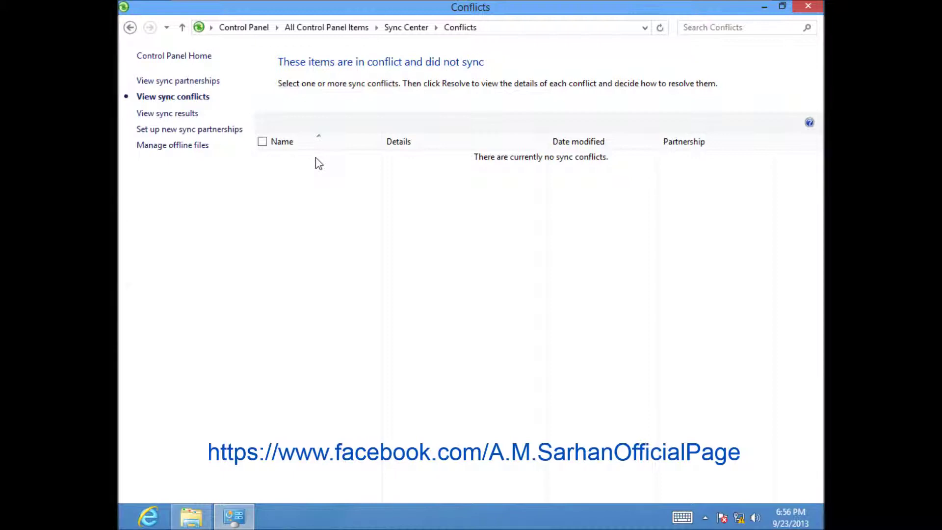
Go back to the sync partnerships list and sync the Offline Files partnership now
{"action": "left_click", "coordinate": [192, 83]}
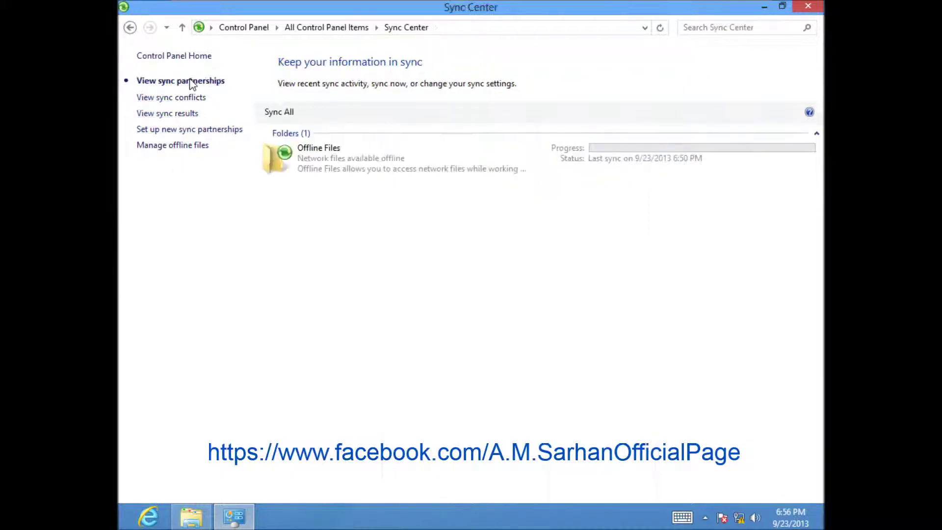
{"action": "right_click", "coordinate": [317, 169]}
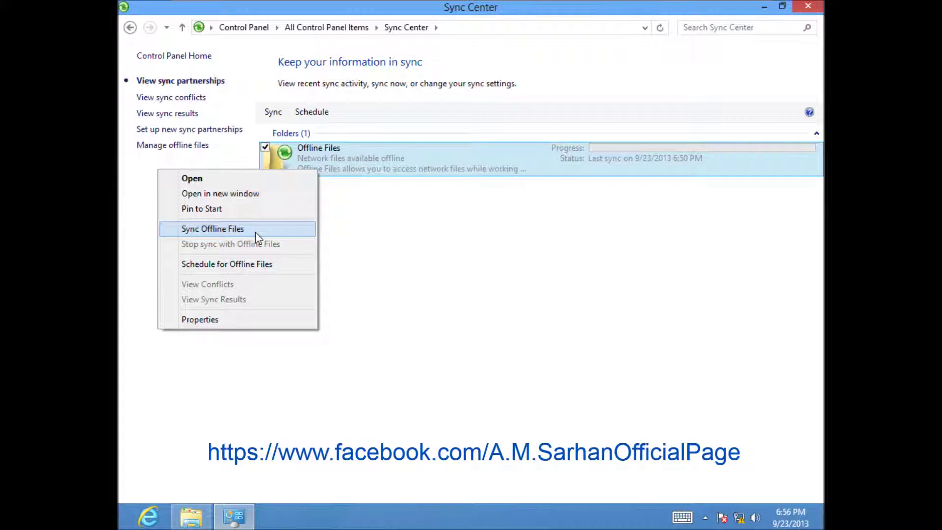
{"action": "left_click", "coordinate": [261, 230]}
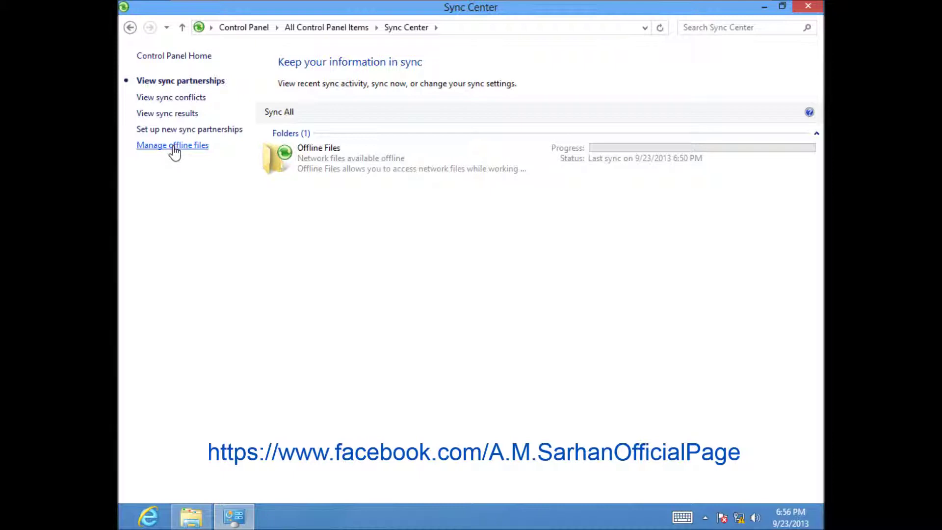
Open the Manage offline files dialog and move it down and to the right
{"action": "left_click", "coordinate": [174, 147]}
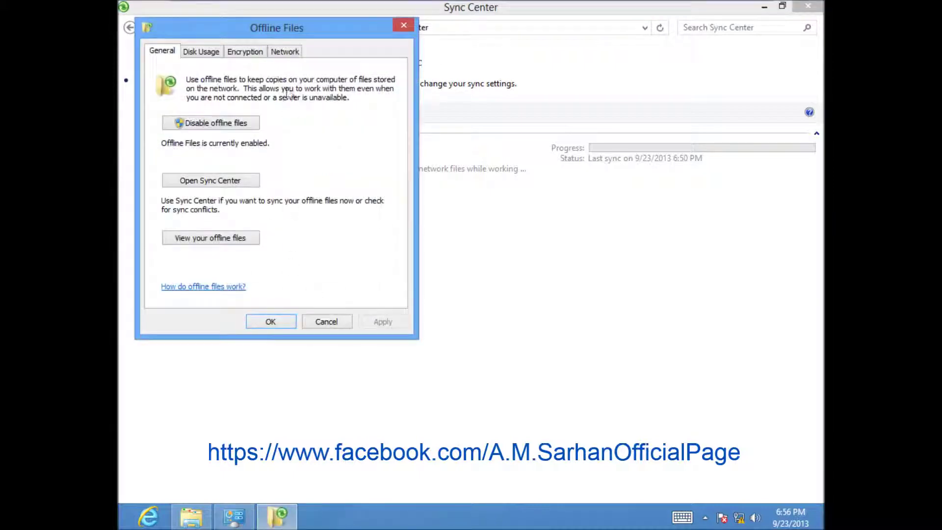
{"action": "left_click_drag", "start_coordinate": [296, 32], "coordinate": [311, 61]}
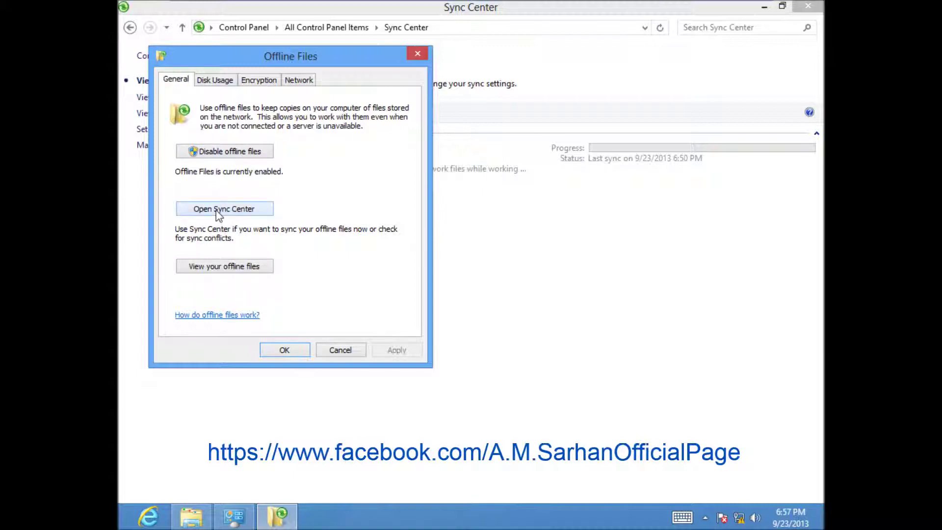
{"action": "left_click_drag", "start_coordinate": [315, 64], "coordinate": [318, 92]}
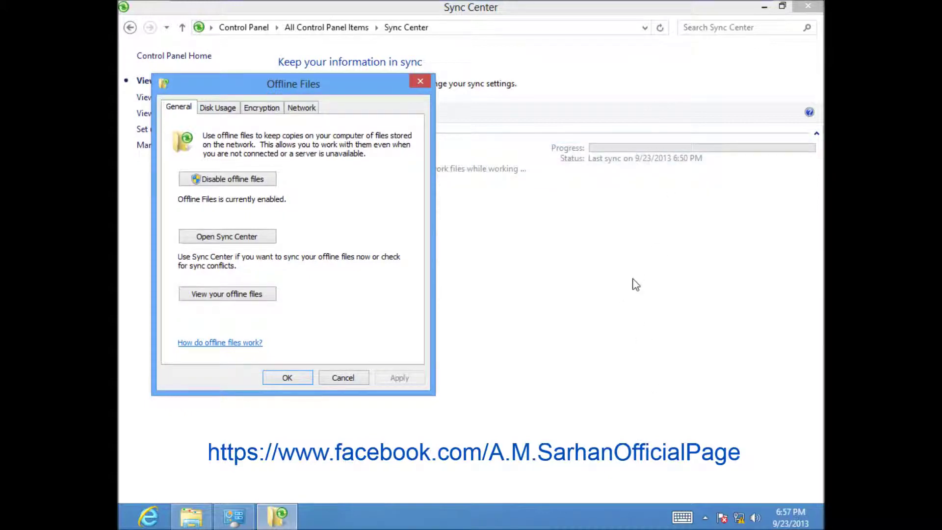
{"action": "left_click", "coordinate": [228, 298]}
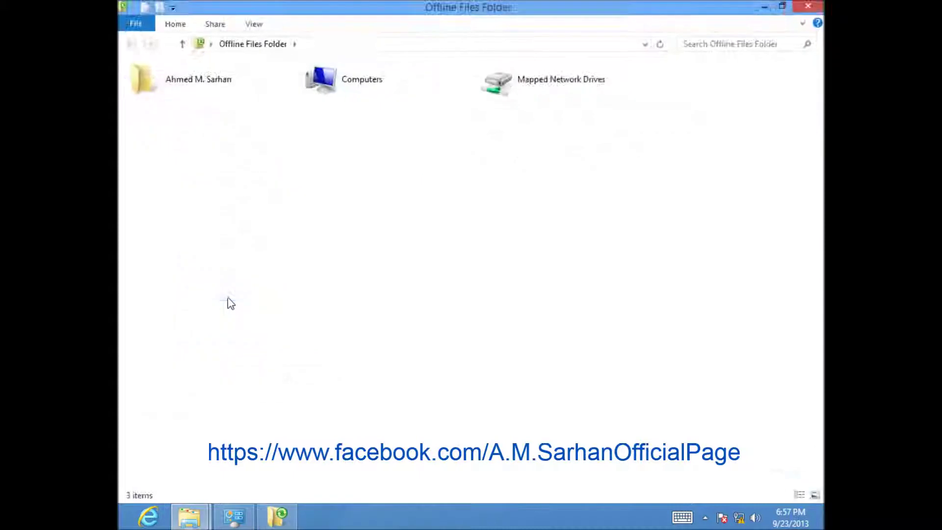
{"action": "double_click", "coordinate": [406, 86]}
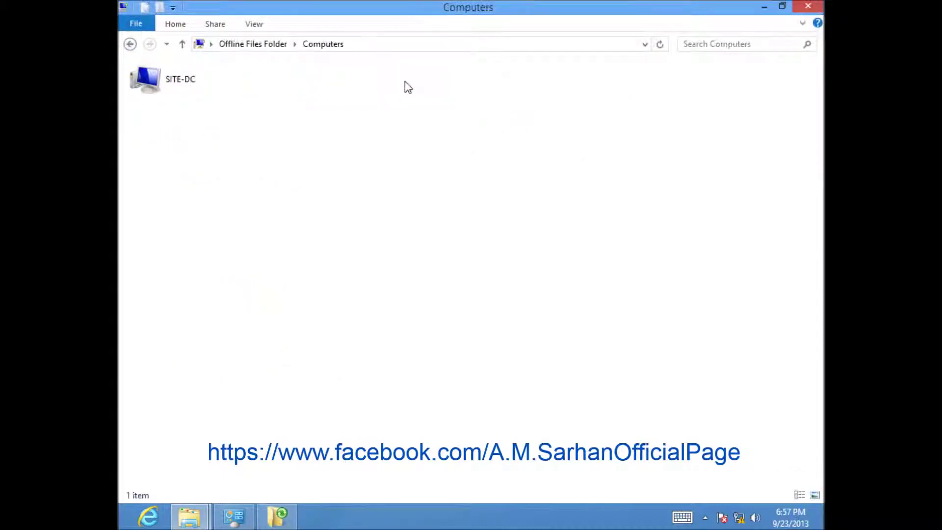
{"action": "double_click", "coordinate": [161, 86]}
{"action": "double_click", "coordinate": [161, 86]}
{"action": "double_click", "coordinate": [160, 86]}
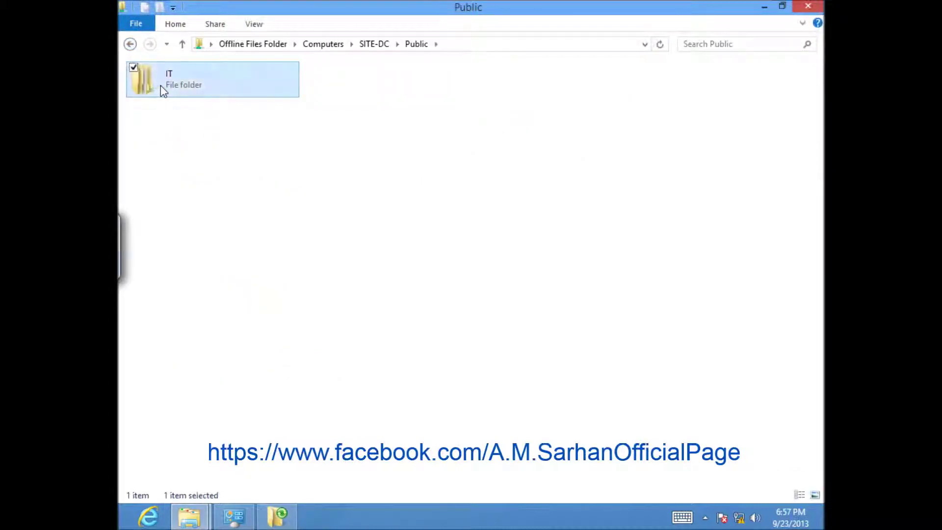
{"action": "double_click", "coordinate": [161, 85]}
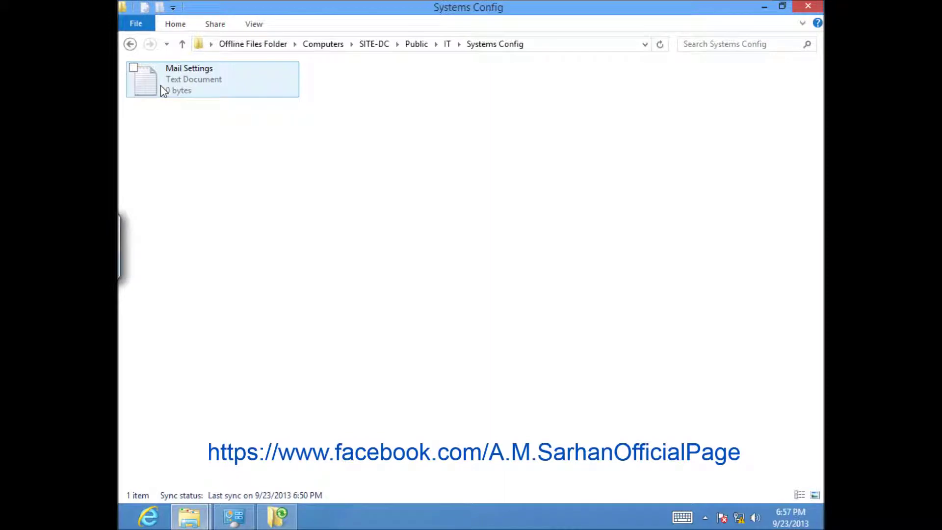
{"action": "left_click", "coordinate": [808, 6]}
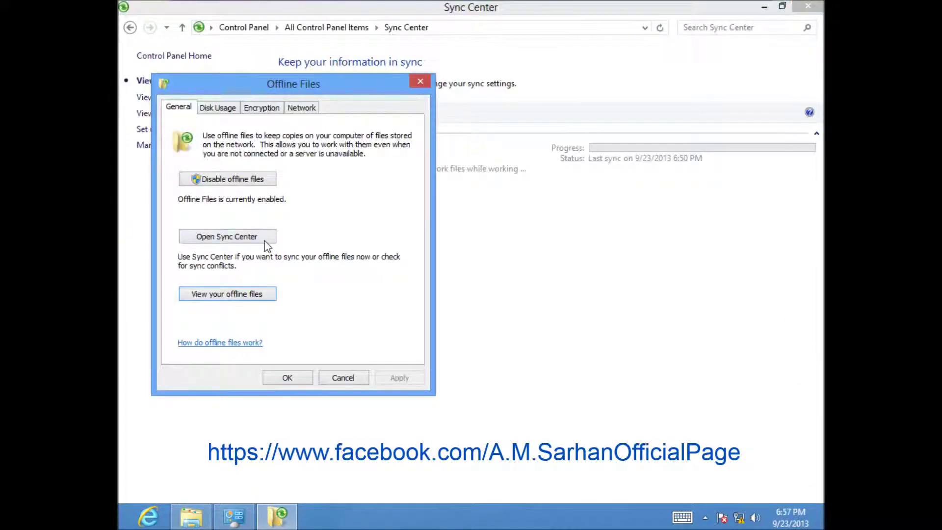
Check Disk Usage (4.00 KB of 12.1 GB), authenticate as administrator for Change limits, and cancel
{"action": "left_click", "coordinate": [227, 111]}
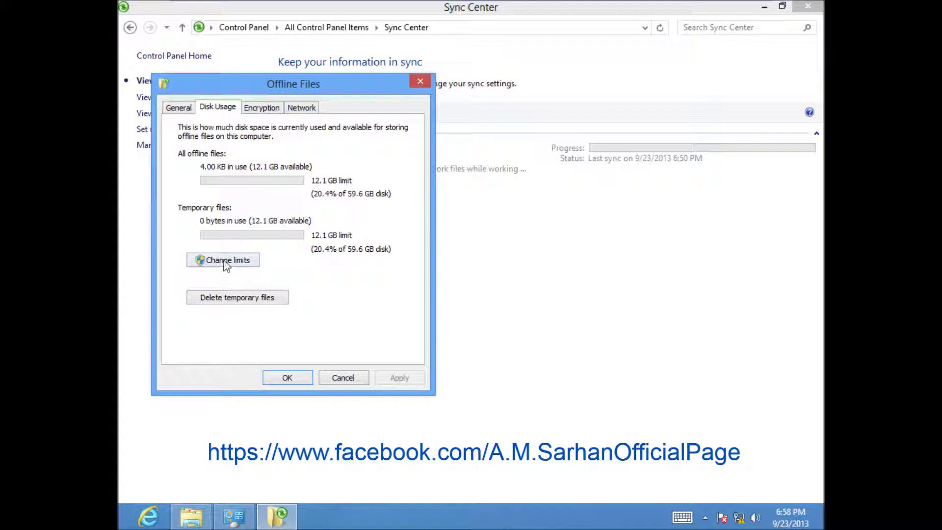
{"action": "left_click", "coordinate": [224, 261]}
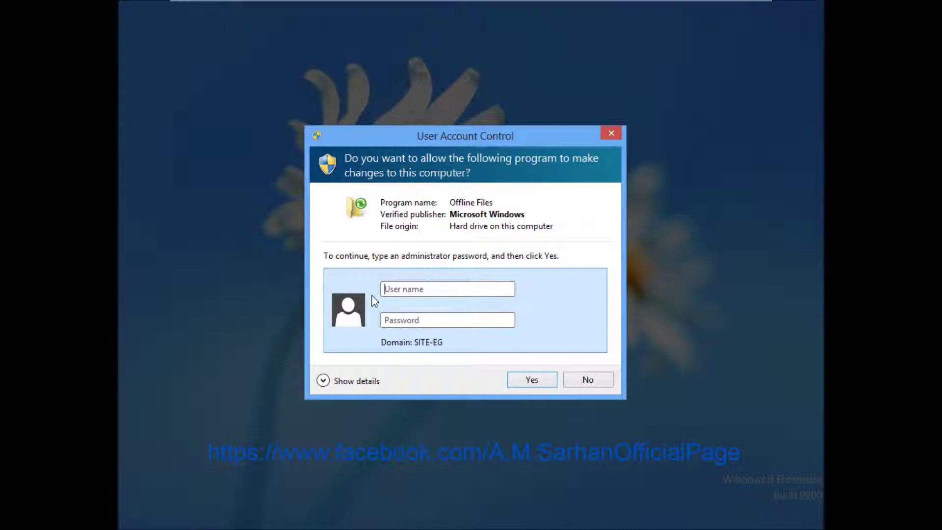
{"action": "type", "text": "administrator"}
{"action": "key", "text": "Tab"}
{"action": "type", "text": "12345678"}
{"action": "key", "text": "Return"}
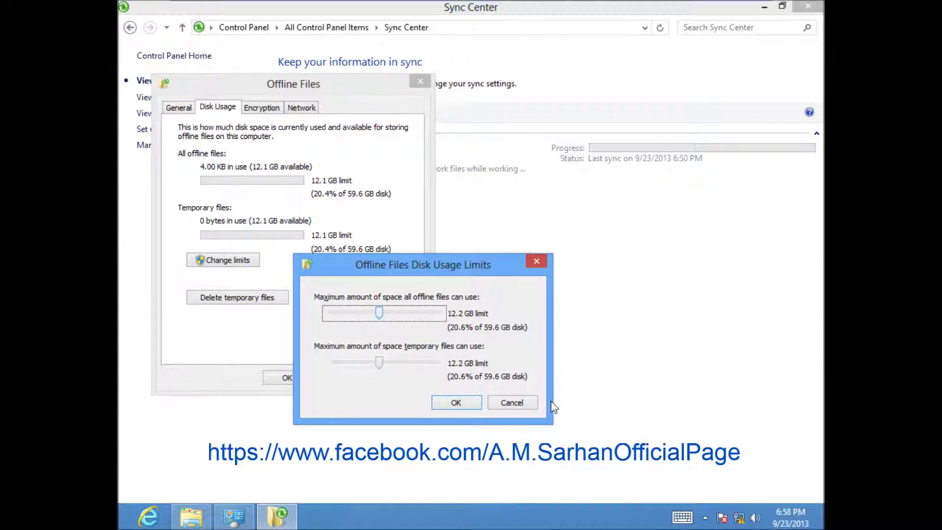
{"action": "left_click", "coordinate": [512, 403]}
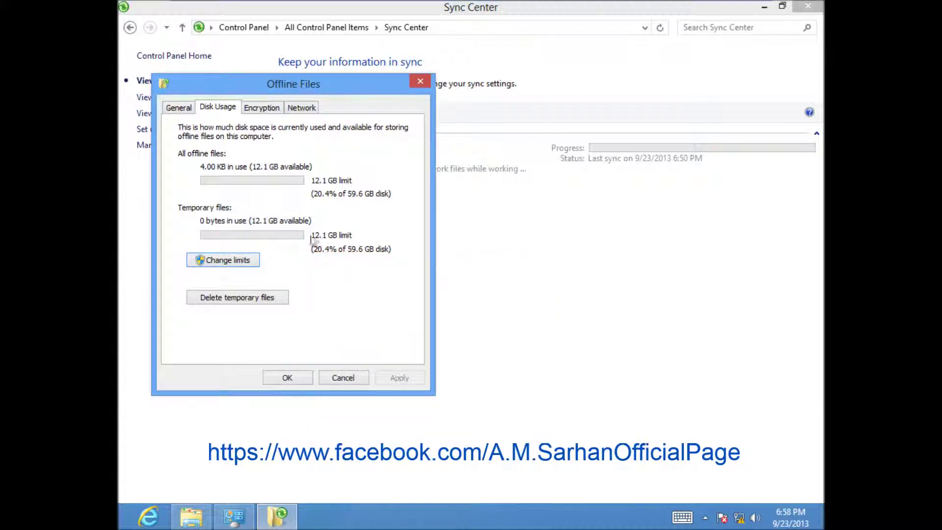
Review the Encryption and Network tabs (slow-connection check every 5 minutes), then close with OK
{"action": "left_click", "coordinate": [280, 110]}
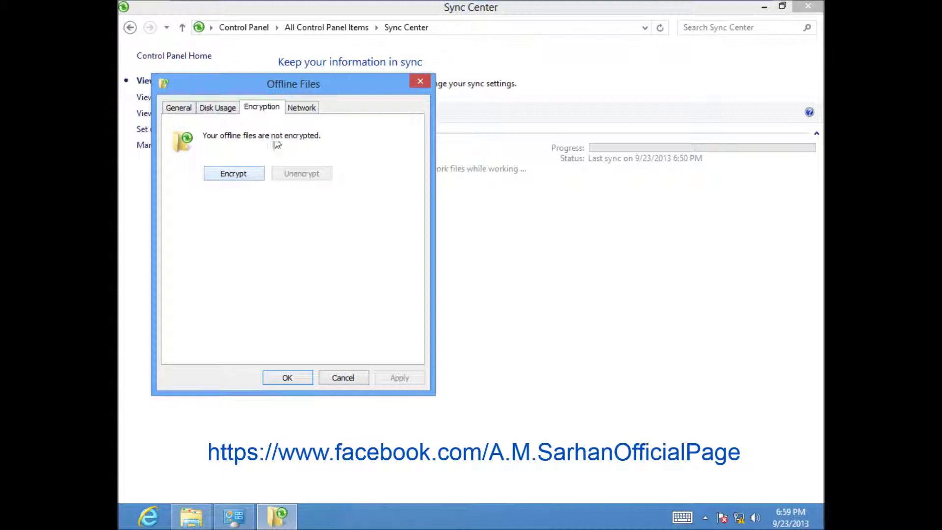
{"action": "left_click", "coordinate": [303, 108]}
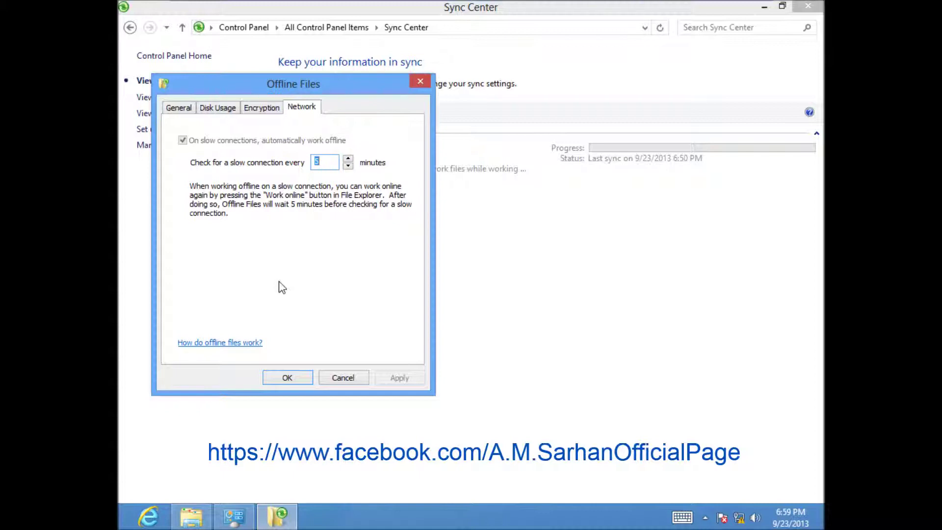
{"action": "left_click", "coordinate": [286, 379]}
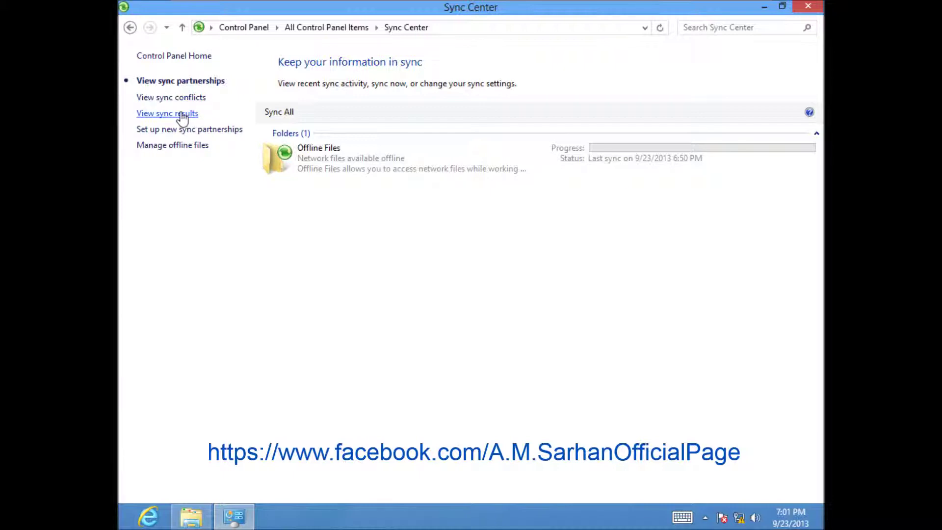
View sync results, check for new sync partnerships, and open then cancel Manage offline files
{"action": "left_click", "coordinate": [182, 114]}
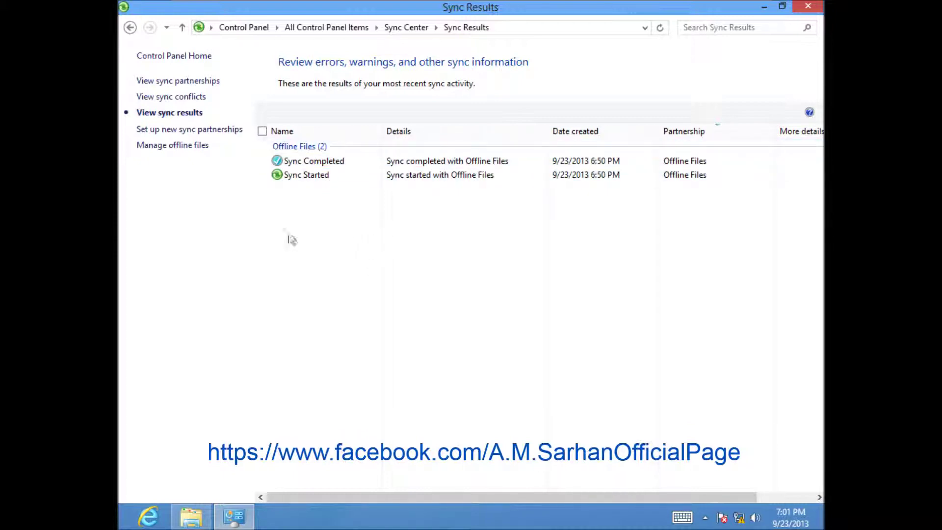
{"action": "left_click", "coordinate": [190, 130]}
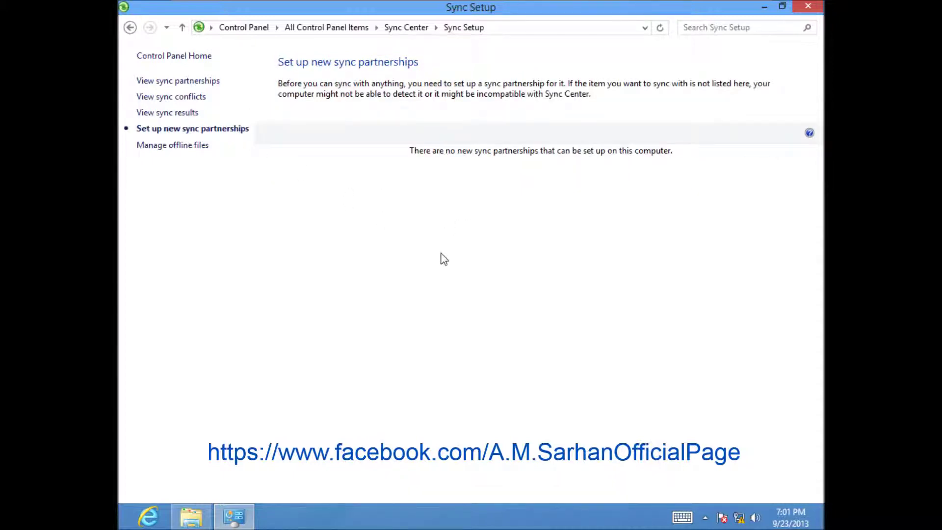
{"action": "left_click", "coordinate": [155, 145]}
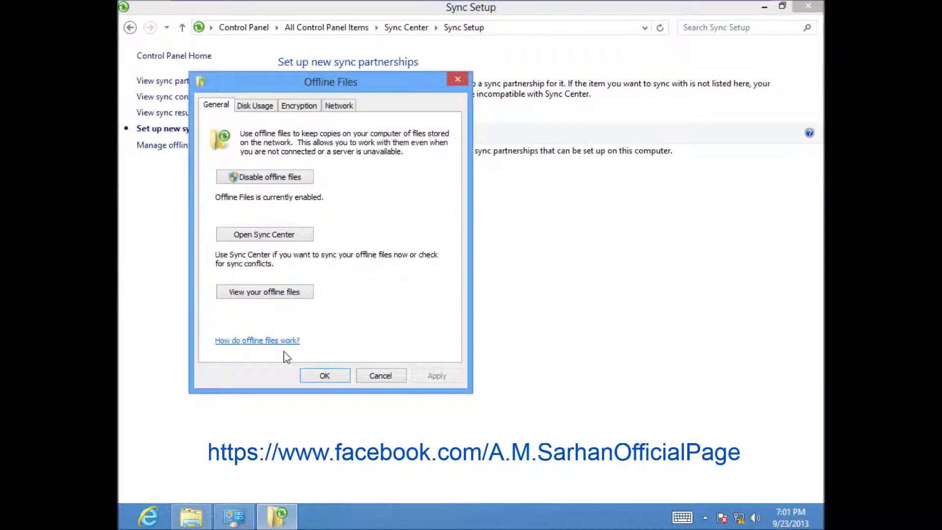
{"action": "left_click", "coordinate": [382, 376]}
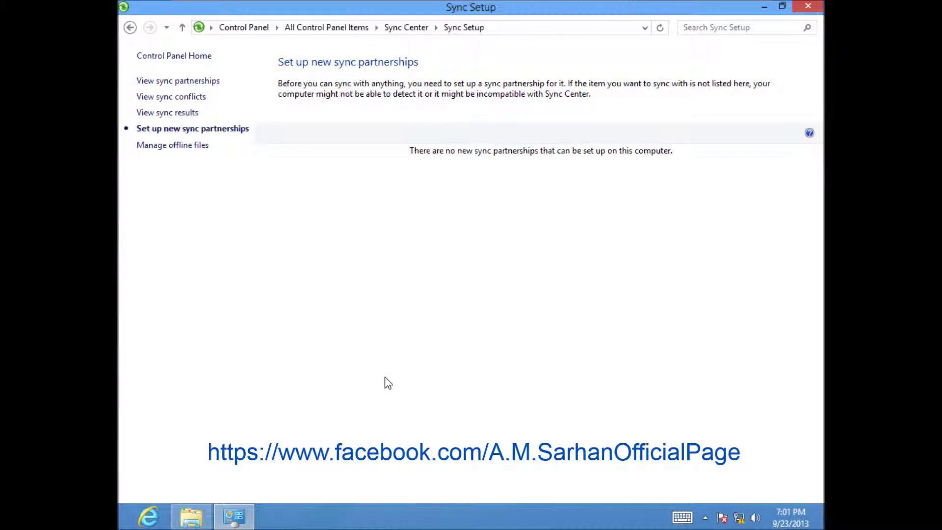
Exit the virtual machine's full-screen view to show the presentation slide
{"action": "mouse_move", "coordinate": [472, 2]}
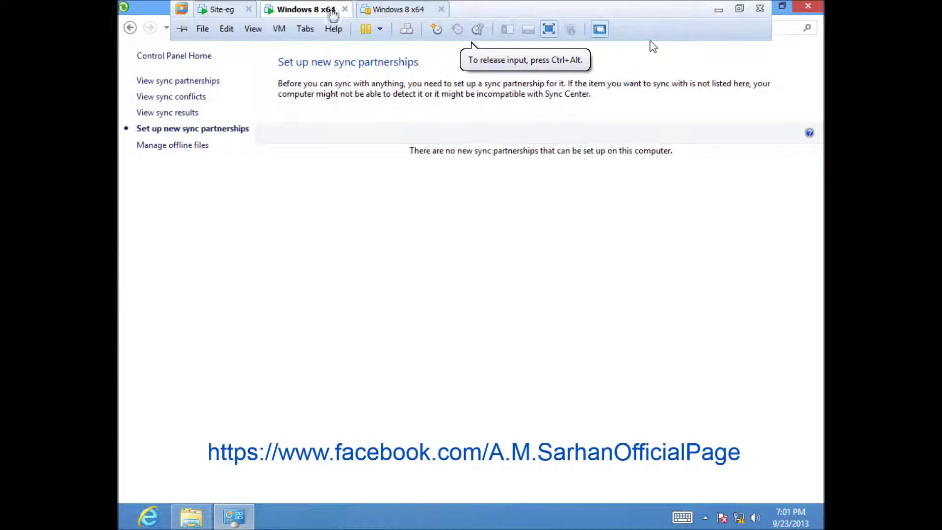
{"action": "left_click", "coordinate": [718, 10]}
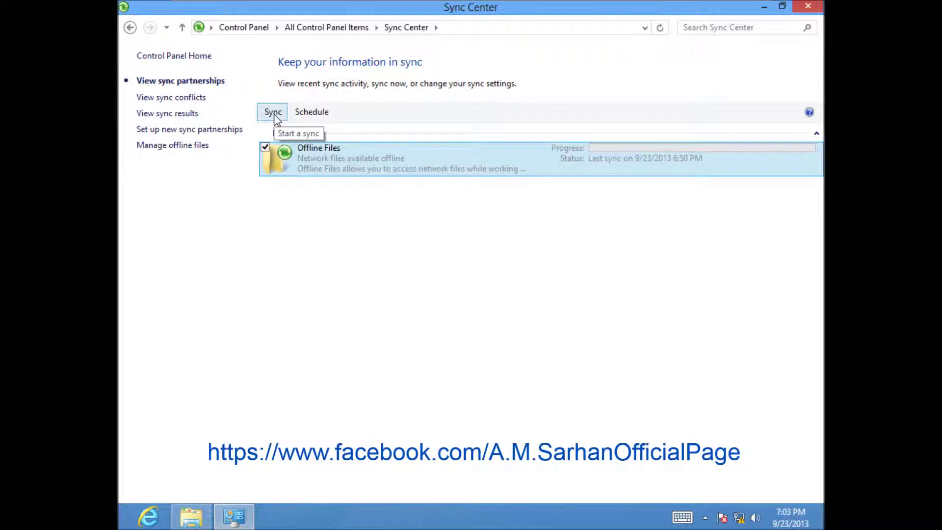
{"action": "left_click", "coordinate": [317, 113]}
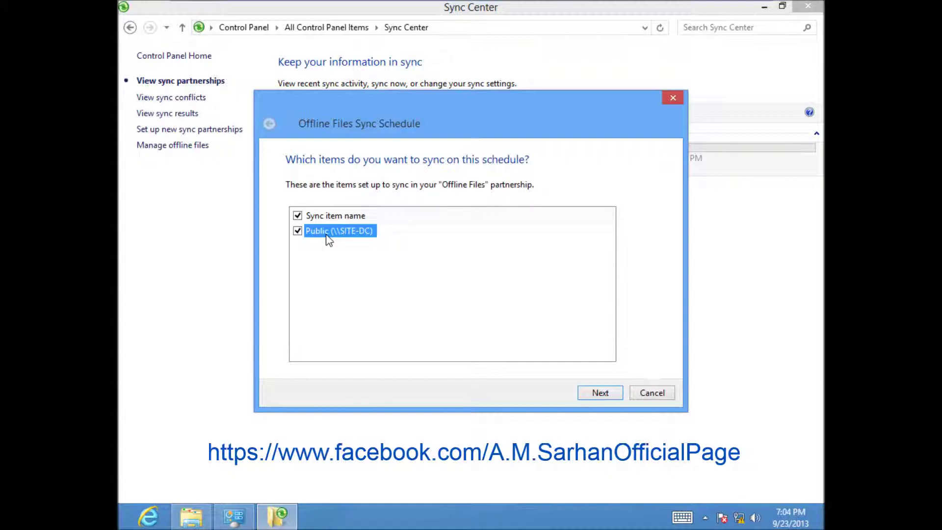
{"action": "left_click", "coordinate": [602, 393]}
{"action": "left_click_drag", "start_coordinate": [519, 128], "coordinate": [517, 105]}
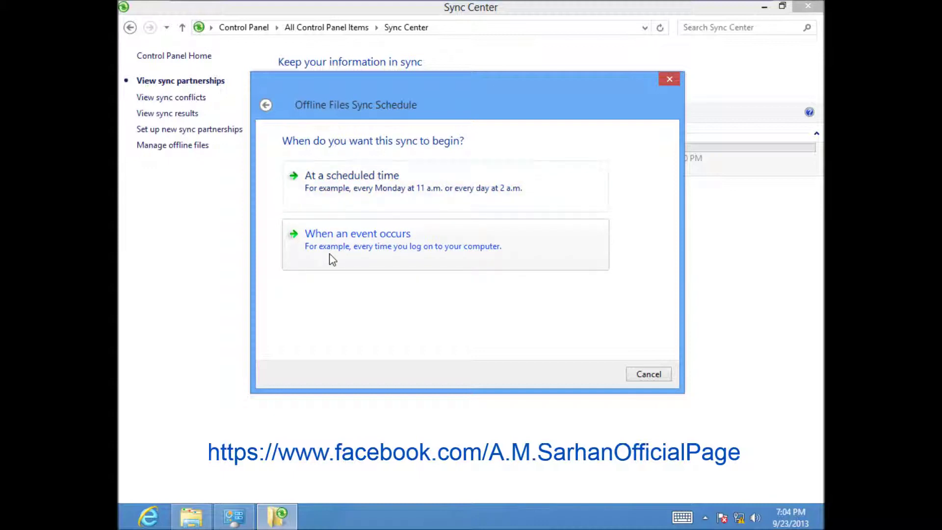
{"action": "left_click", "coordinate": [323, 190]}
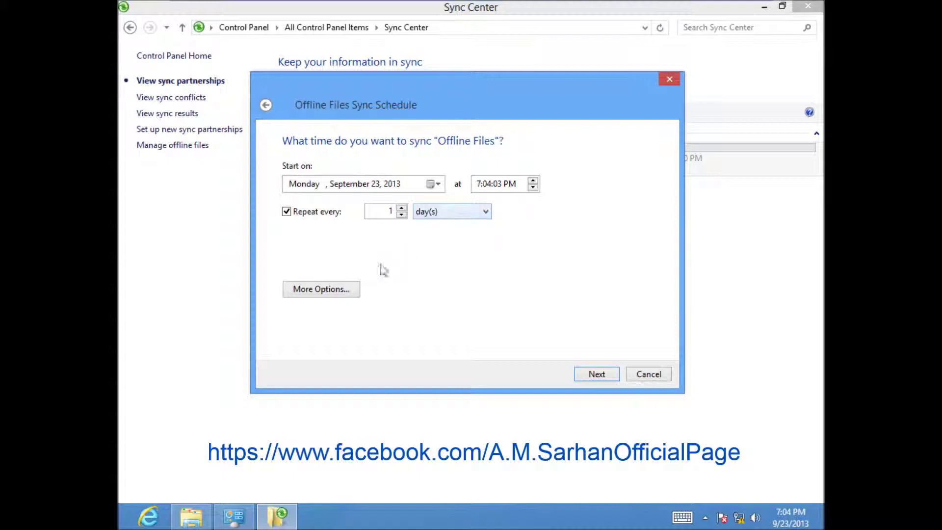
{"action": "left_click", "coordinate": [333, 291]}
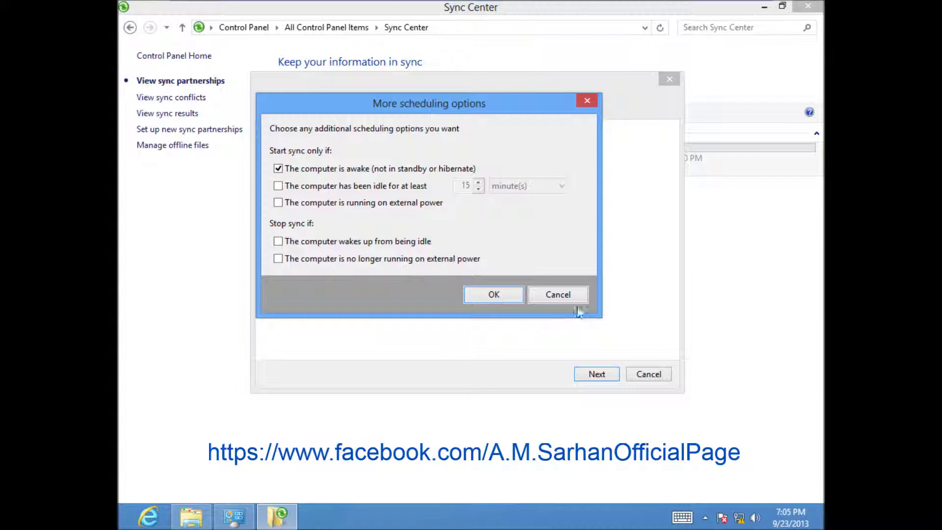
{"action": "left_click", "coordinate": [564, 295]}
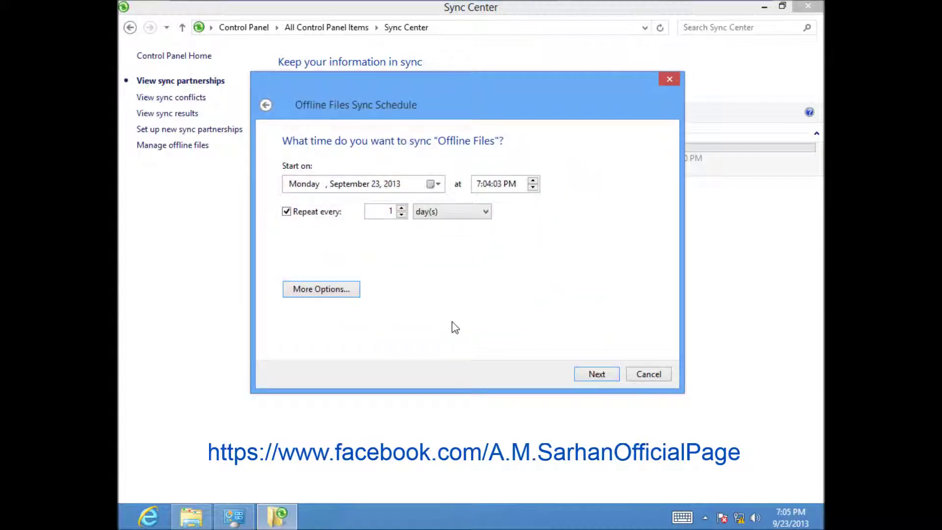
{"action": "left_click", "coordinate": [613, 376]}
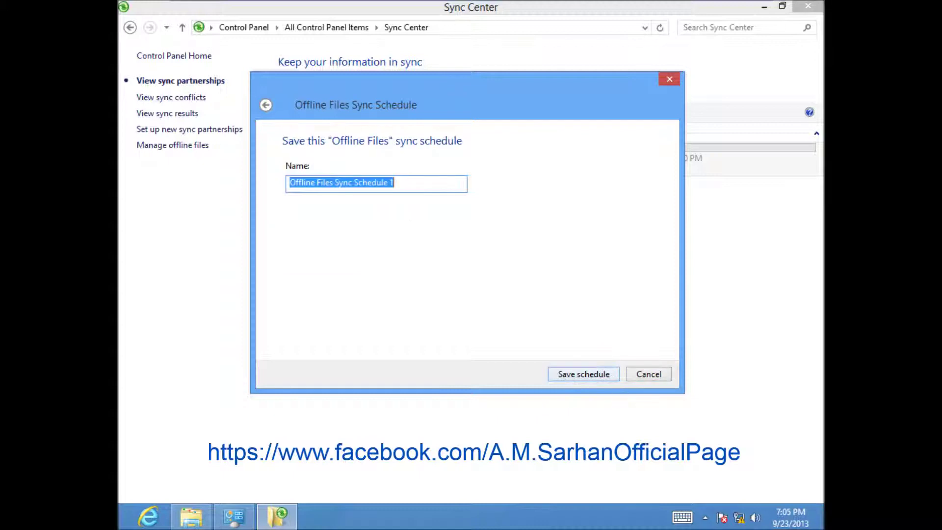
{"action": "left_click", "coordinate": [650, 376]}
Start an event-triggered sync schedule for Offline Files, previewing and cancelling More Options
{"action": "left_click", "coordinate": [320, 111]}
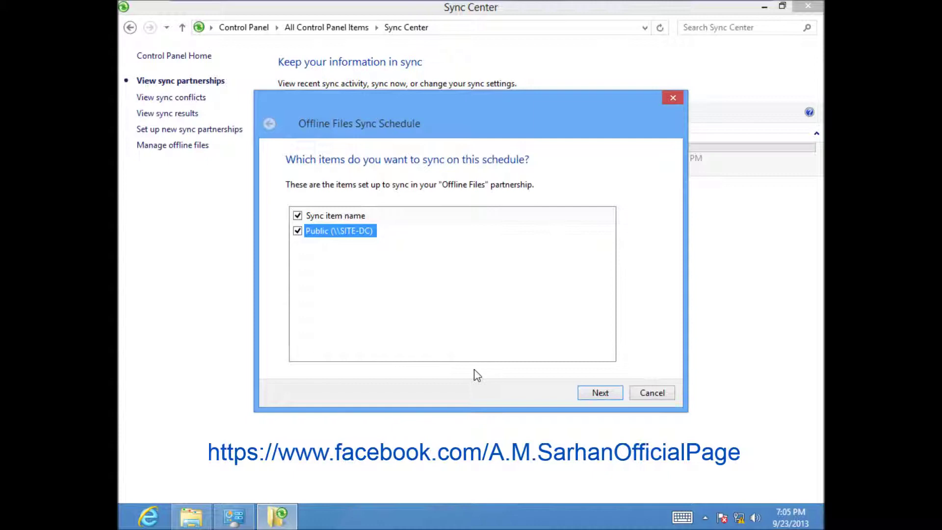
{"action": "left_click", "coordinate": [586, 394]}
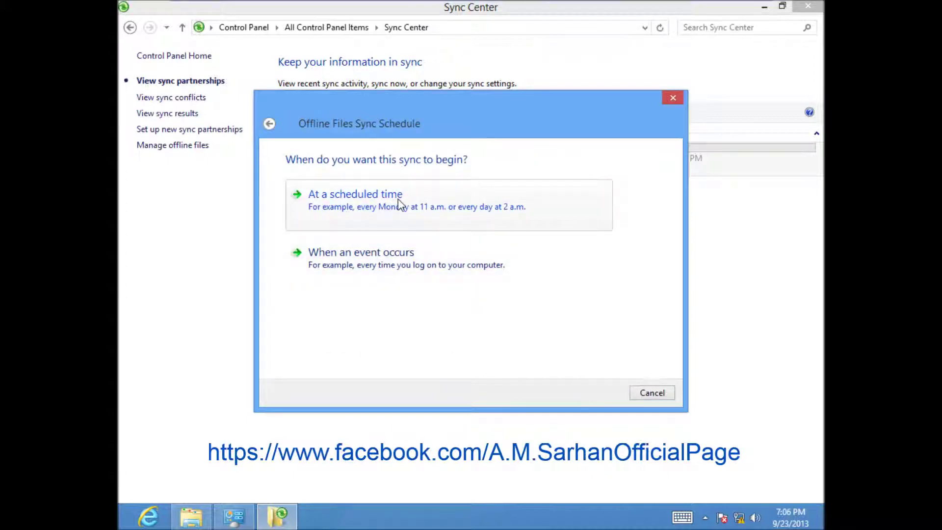
{"action": "left_click", "coordinate": [367, 265]}
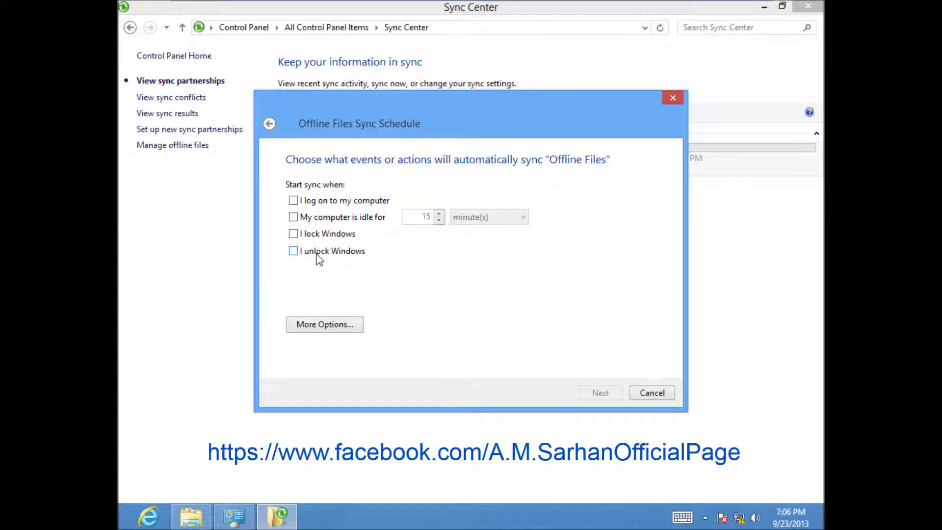
{"action": "left_click", "coordinate": [339, 328]}
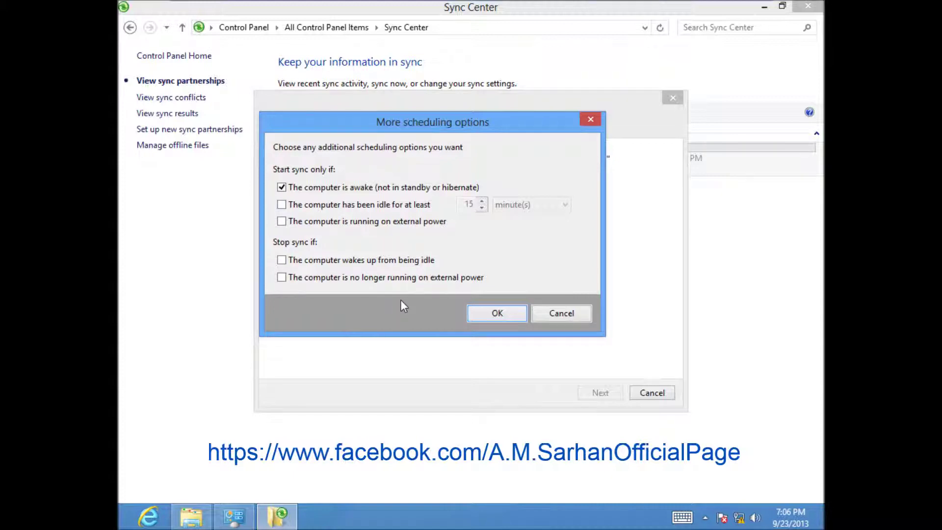
{"action": "left_click", "coordinate": [561, 313]}
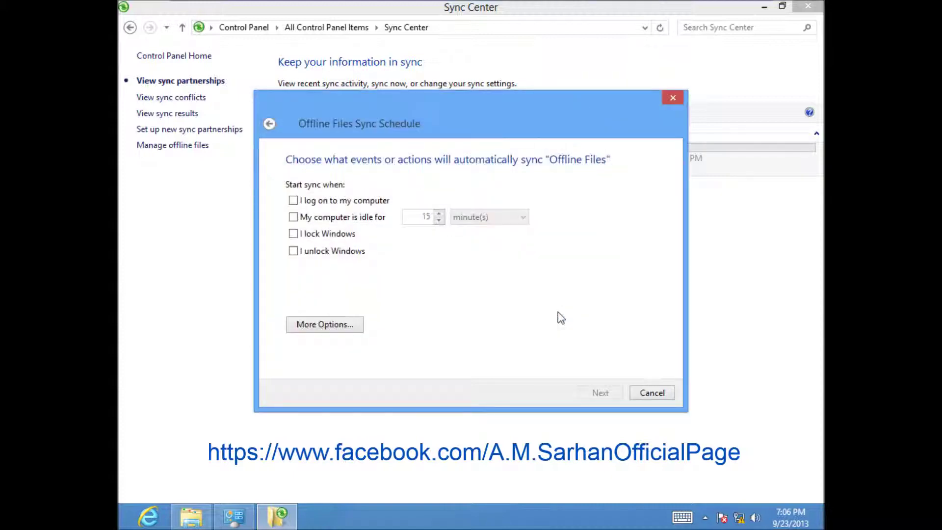
Cancel the event-based schedule wizard unsaved, then review and dismiss the Offline Files actions menu
{"action": "left_click", "coordinate": [658, 393]}
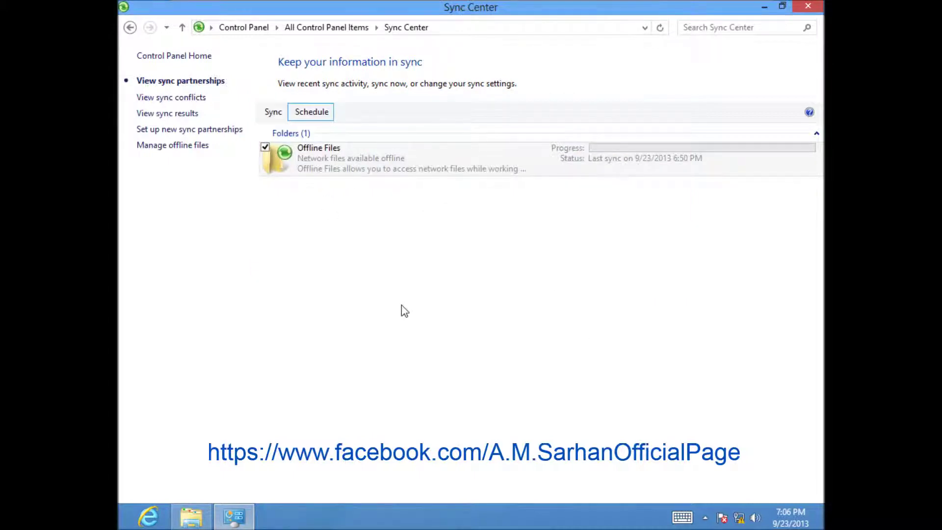
{"action": "right_click", "coordinate": [376, 173]}
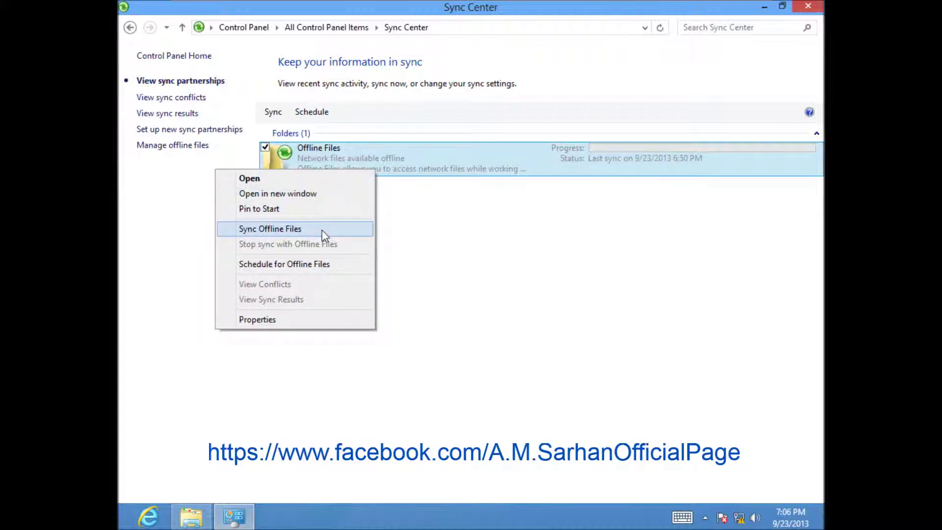
{"action": "left_click", "coordinate": [346, 128]}
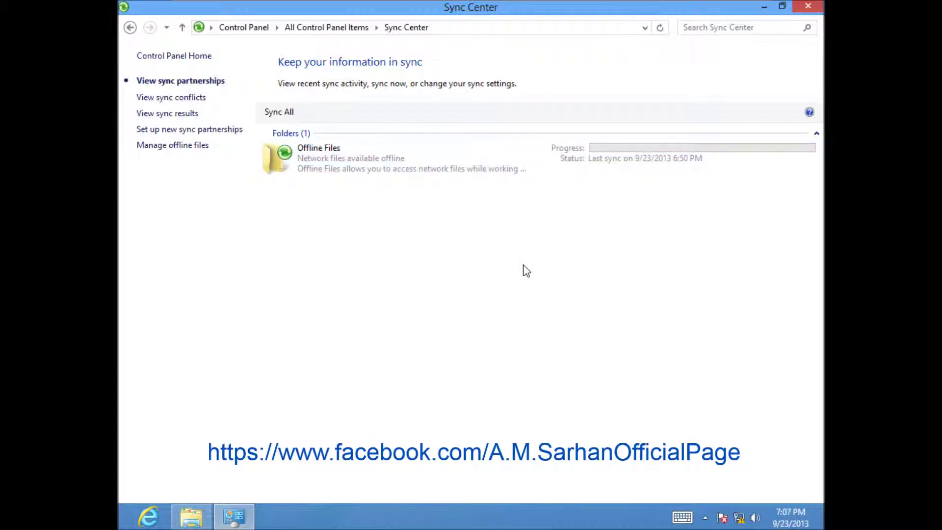